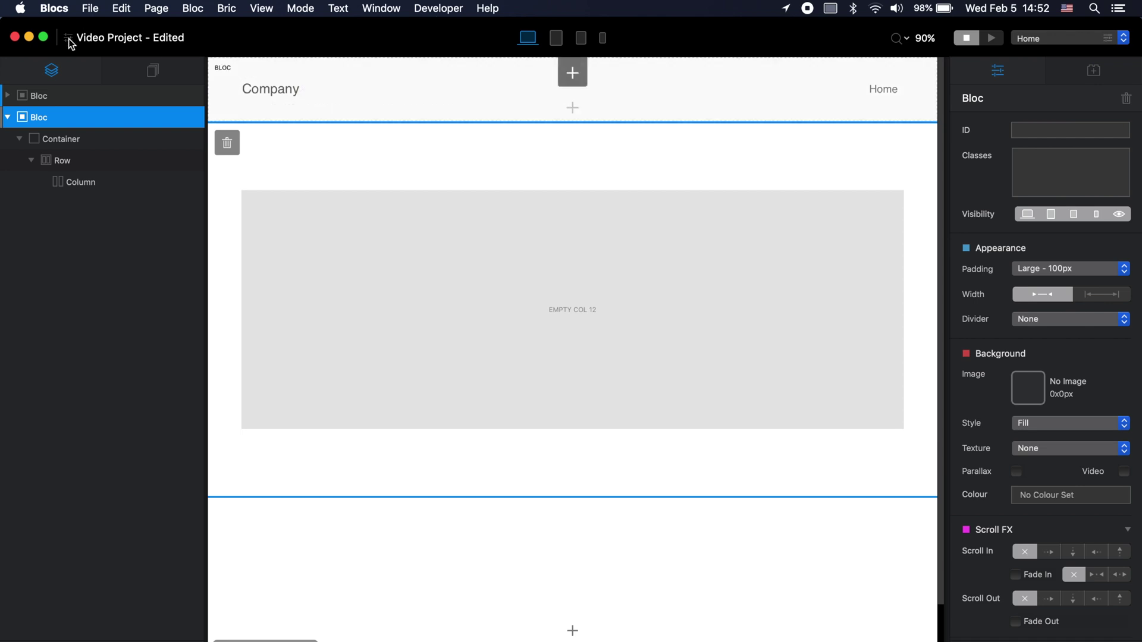
Turn off 'Auto embed project assets in new project' in Blocs Preferences
click(60, 9)
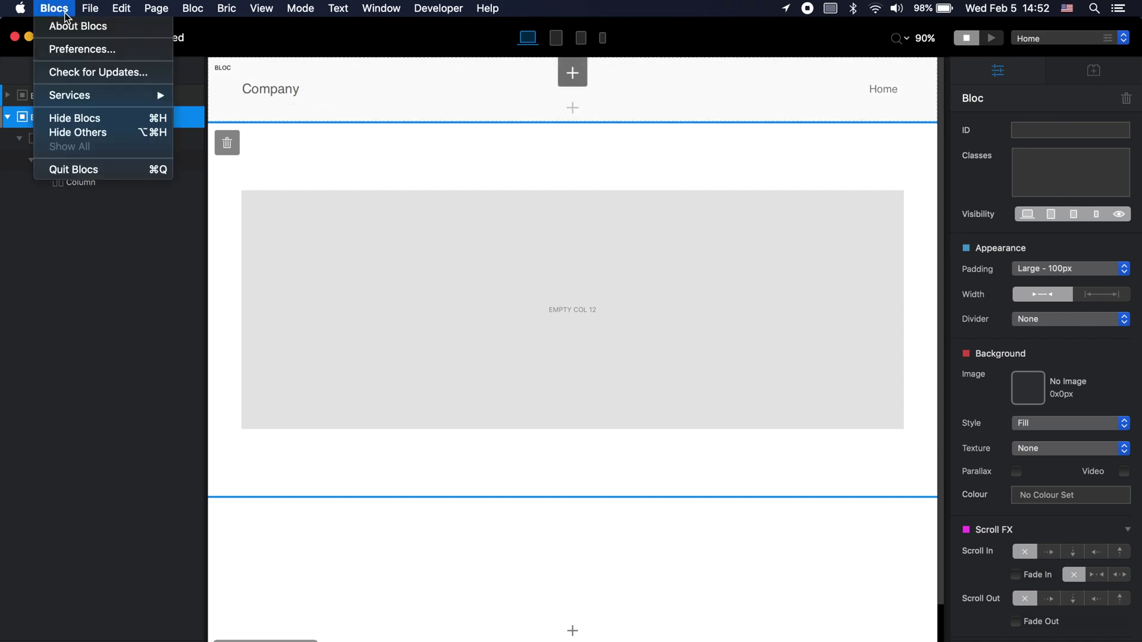
click(82, 51)
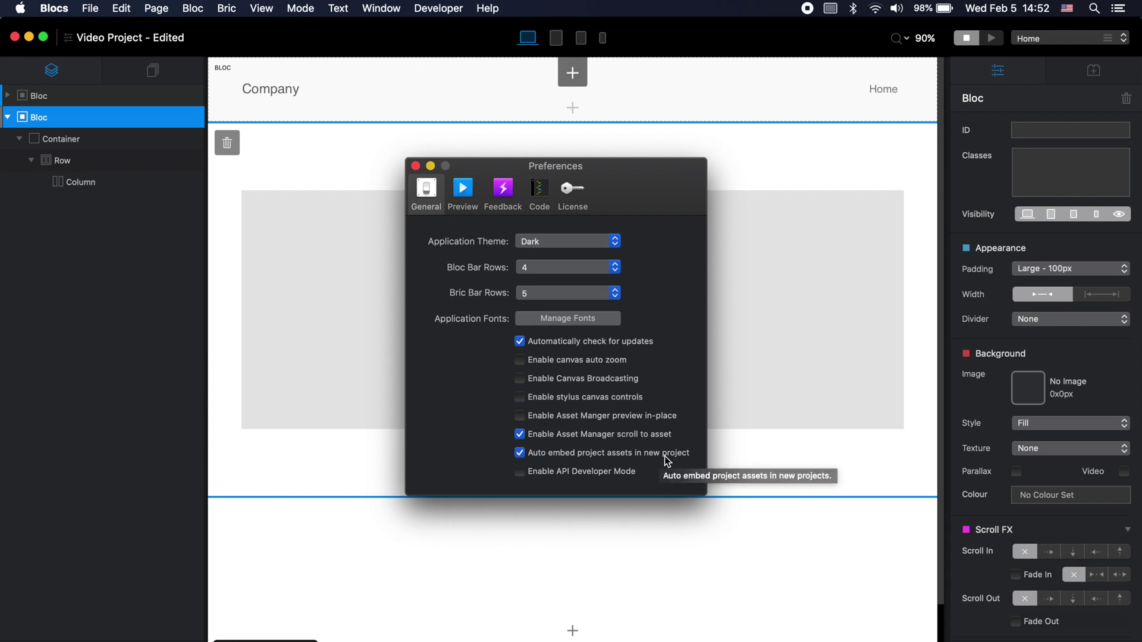
click(521, 456)
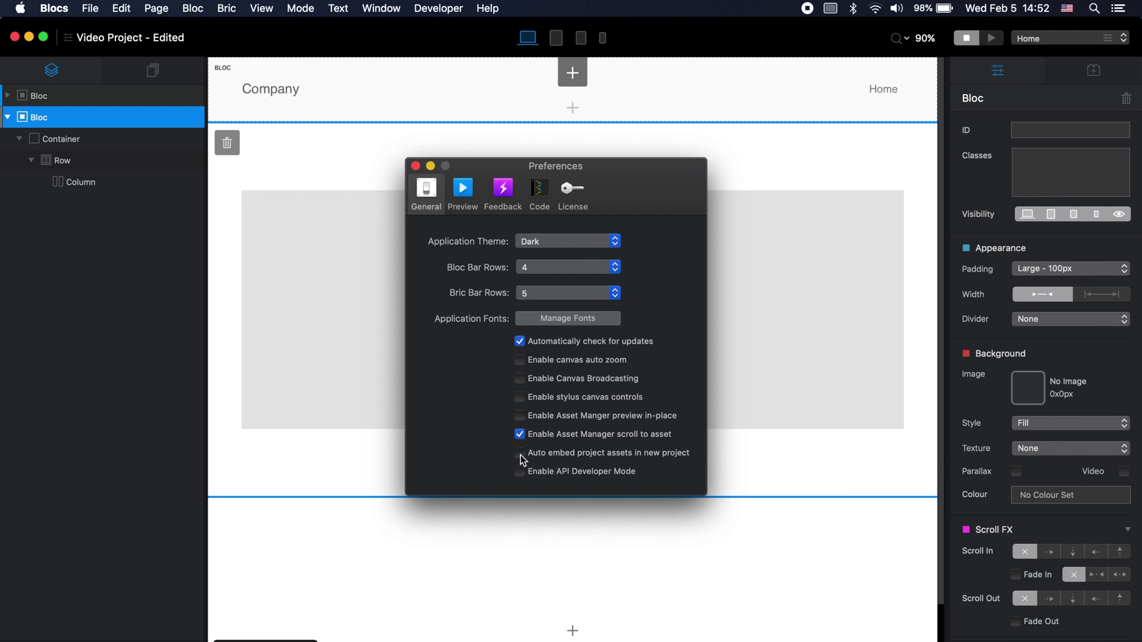
click(415, 166)
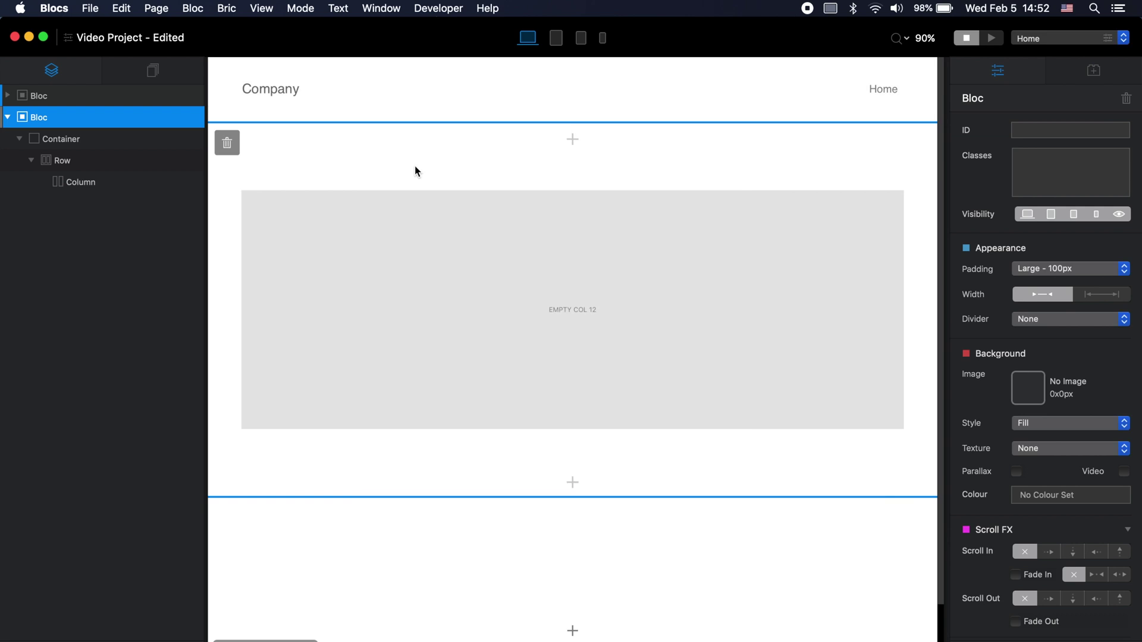
click(69, 39)
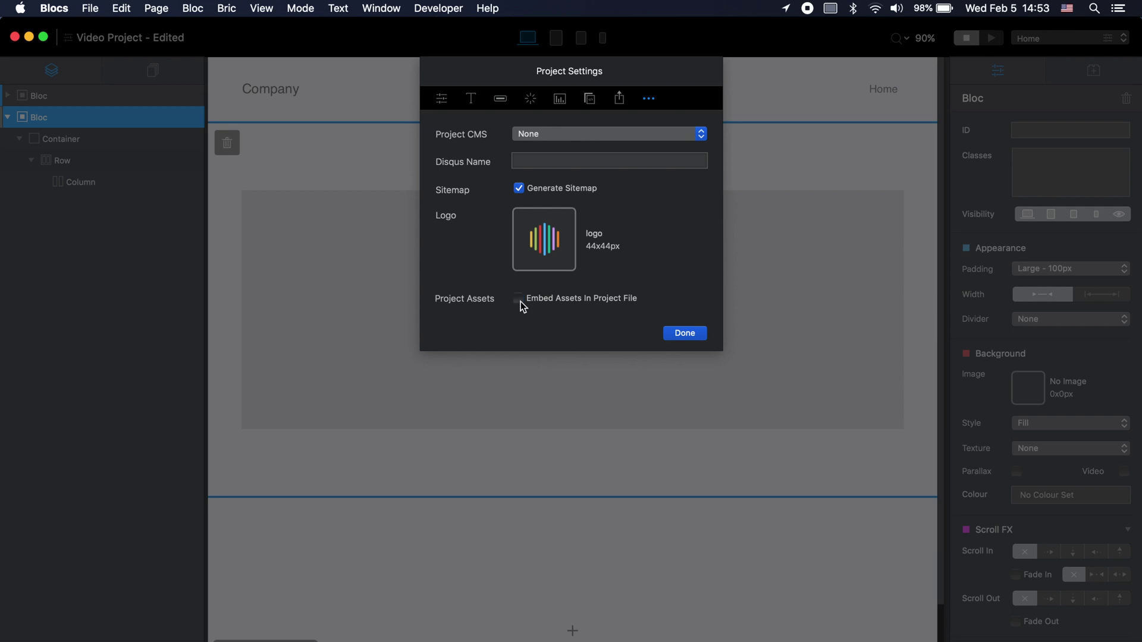
Close Project Settings, leaving 'Embed Assets In Project File' unchecked
click(685, 332)
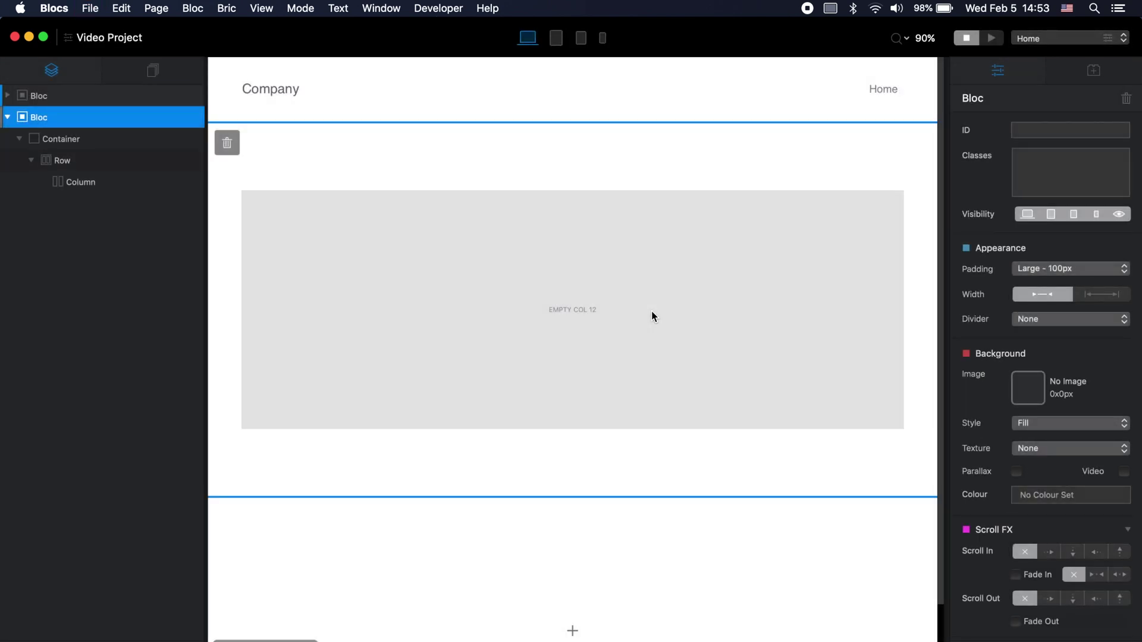
Place pink image.jpg from the Desktop folder into the empty column and save
click(292, 637)
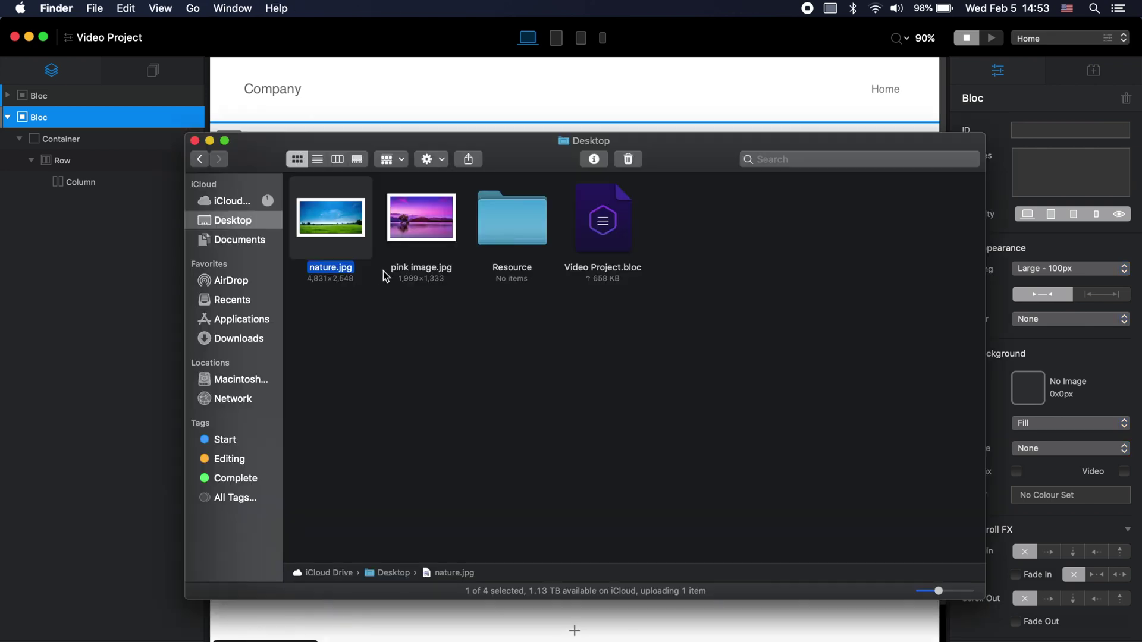
drag(420, 220, 503, 263)
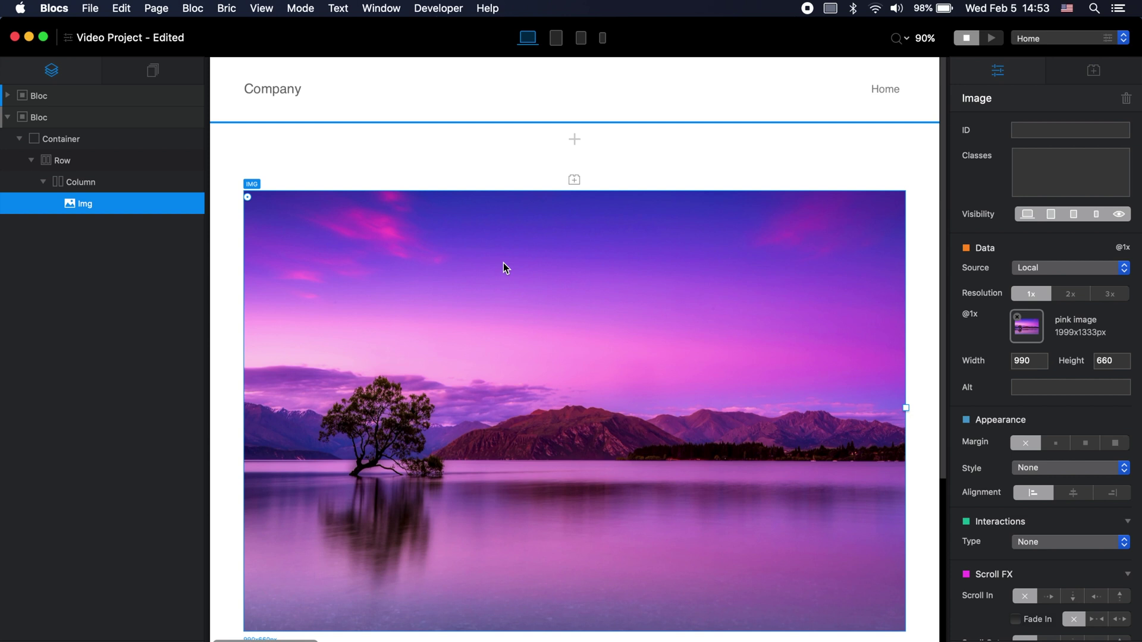
key(super+s)
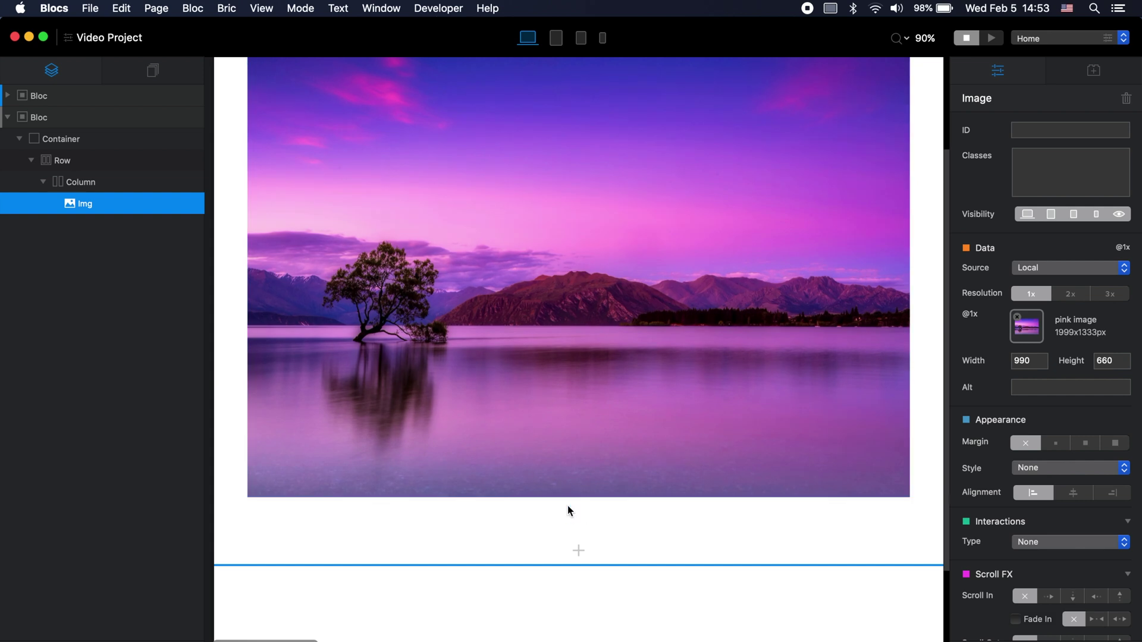
Narrow the pink image's column to 7 units, then save and close Blocs
click(569, 510)
click(765, 298)
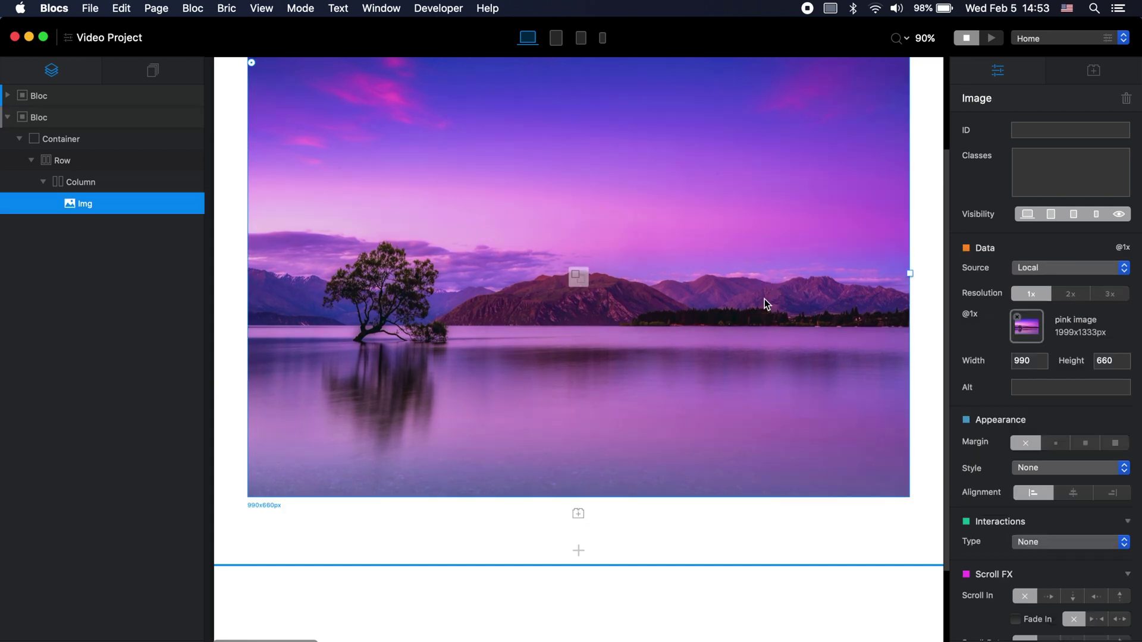
click(920, 390)
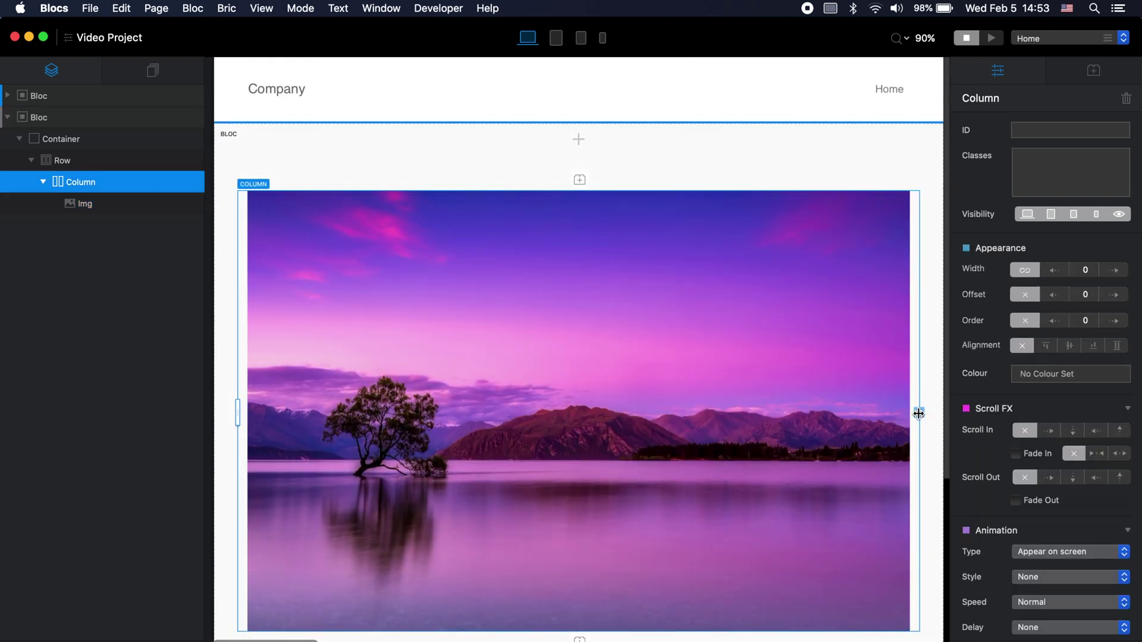
drag(919, 411, 497, 392)
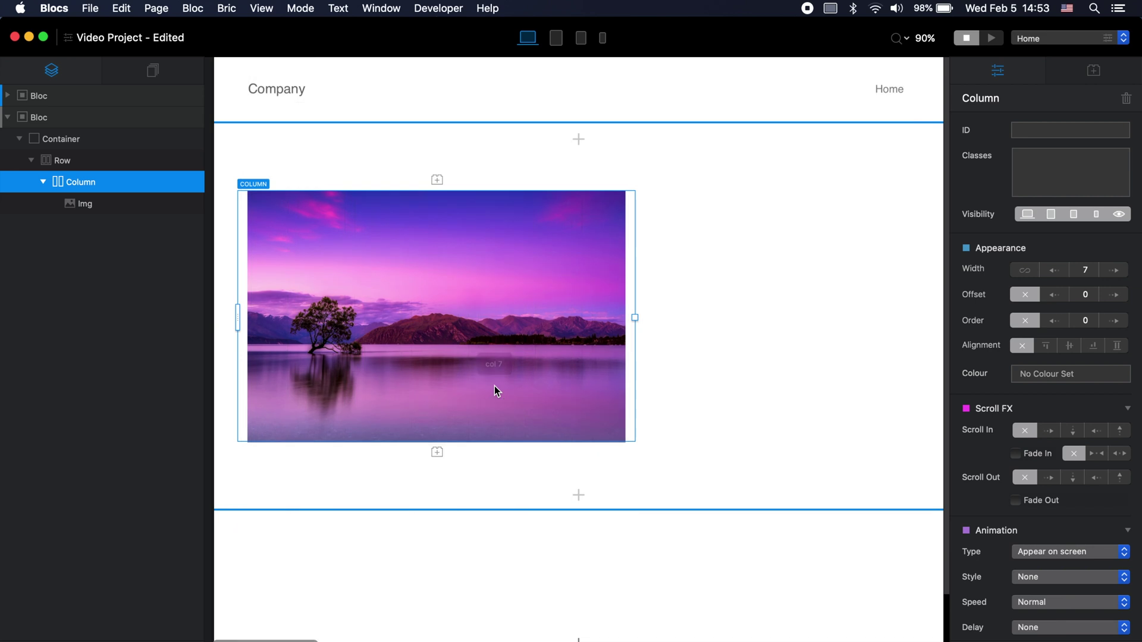
click(652, 308)
click(15, 37)
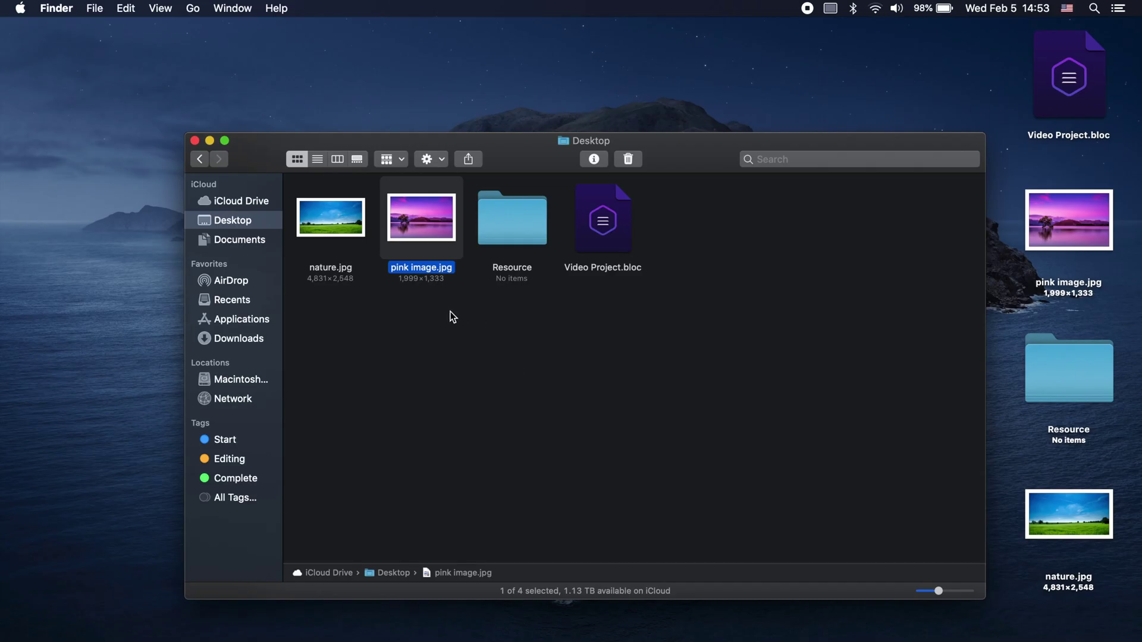
Move pink image.jpg from the Desktop into Downloads and reopen Video Project.bloc
click(451, 312)
click(438, 255)
drag(429, 220, 266, 333)
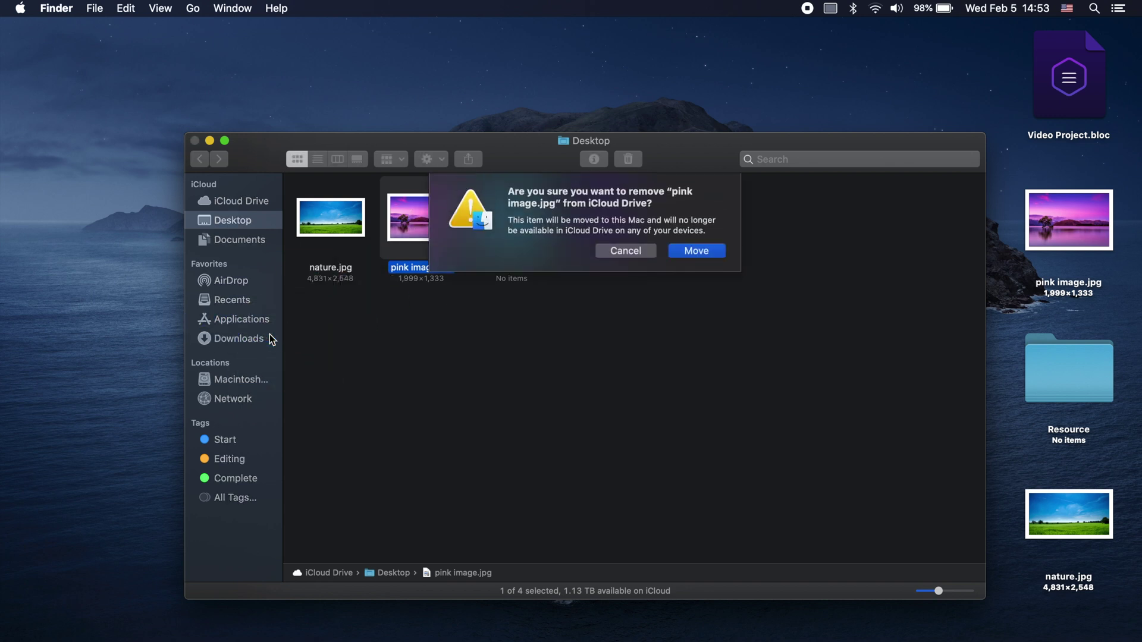
key(Return)
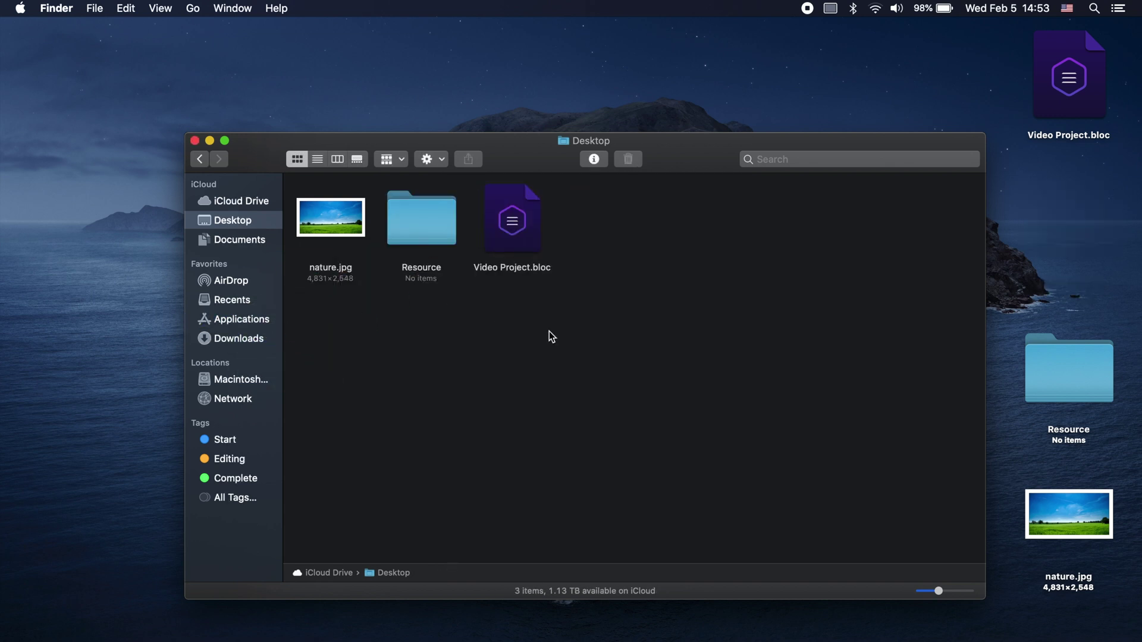
click(521, 223)
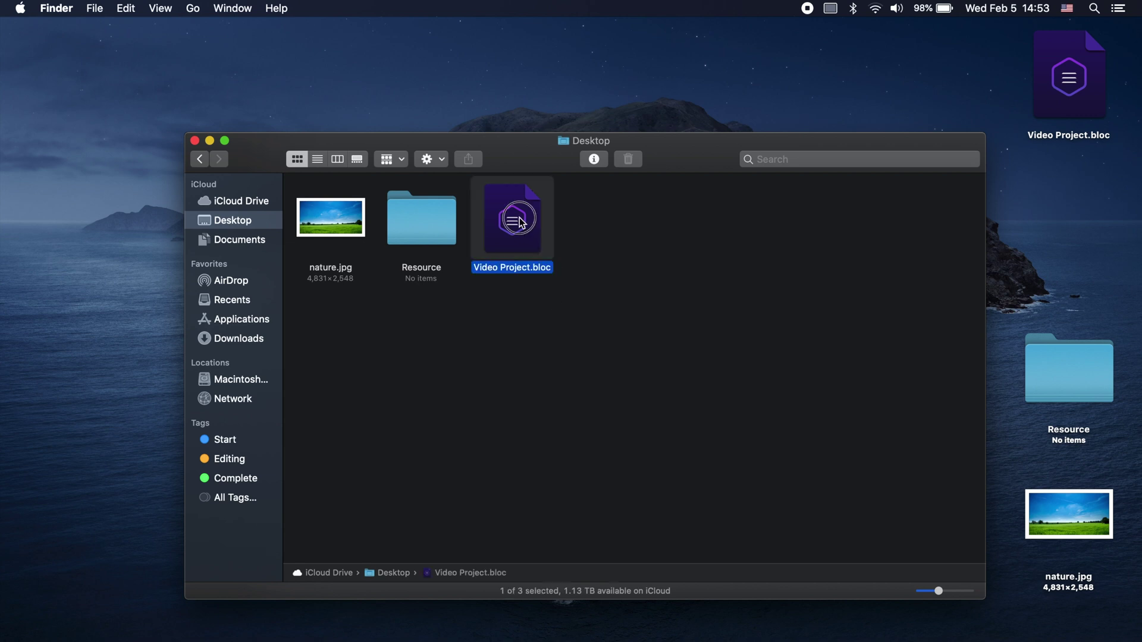
double_click(522, 223)
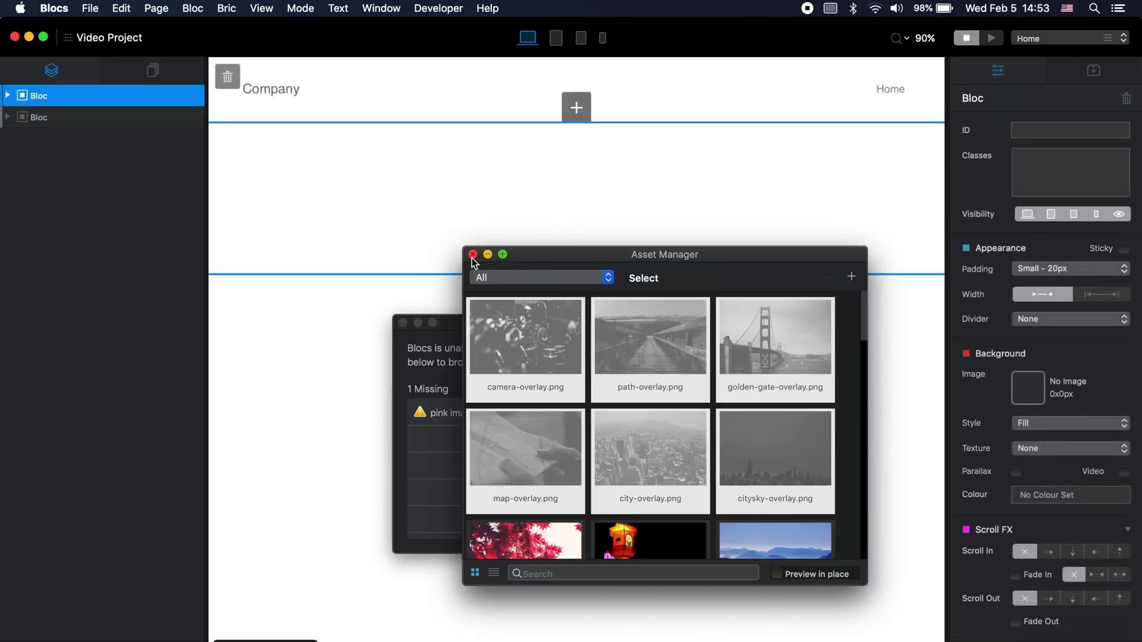
Relink the missing pink image.jpg to its copy in the Downloads folder
click(473, 255)
drag(591, 329, 602, 305)
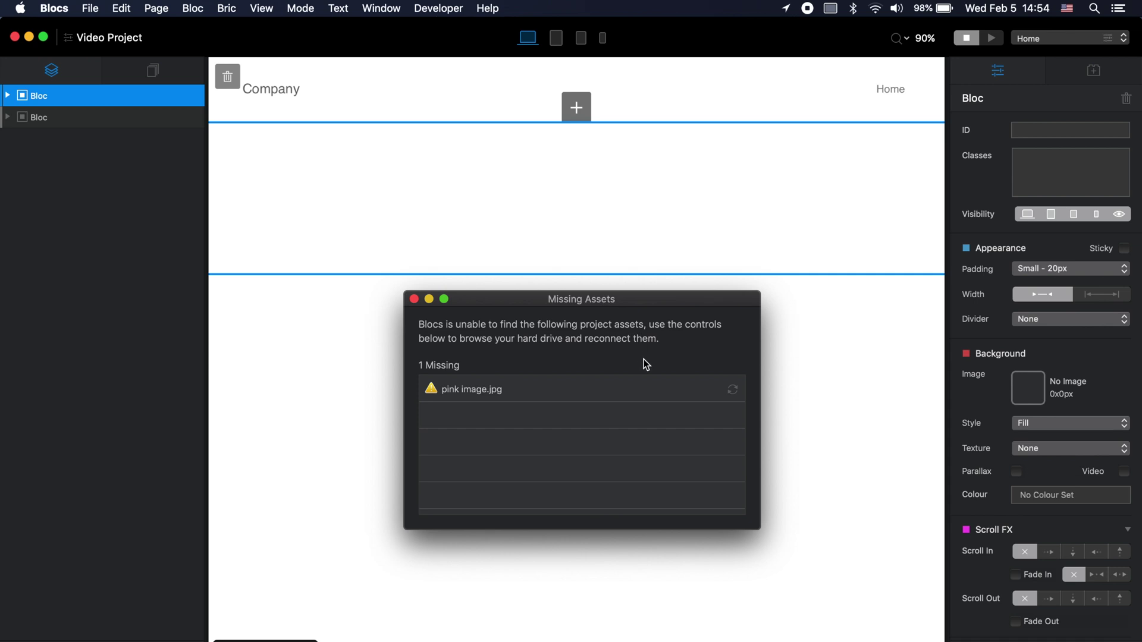
double_click(645, 394)
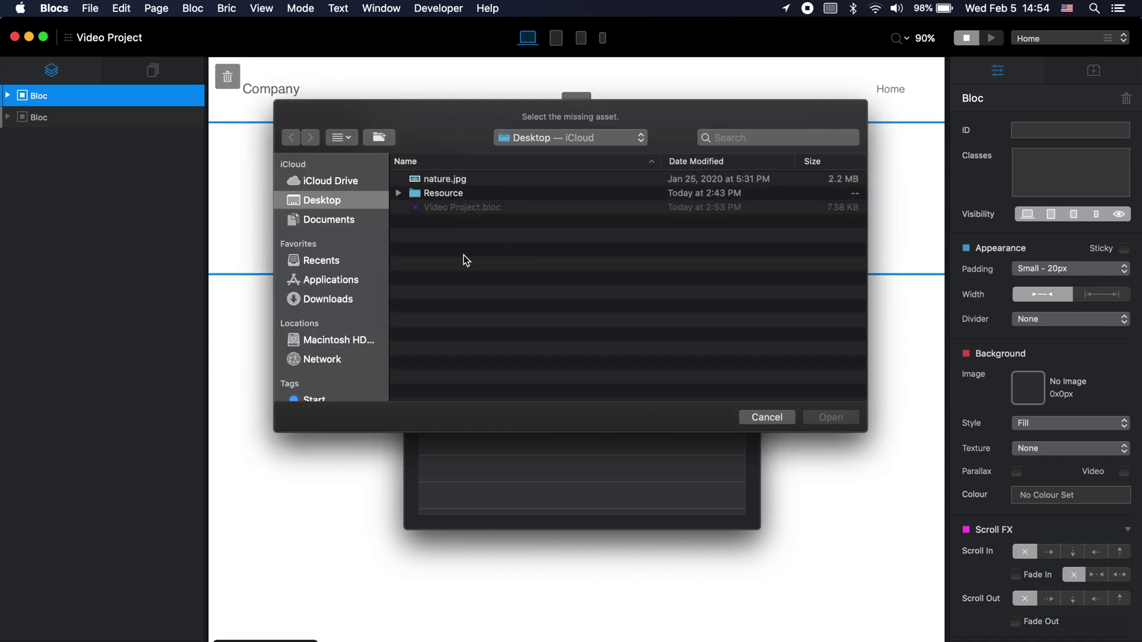
click(354, 310)
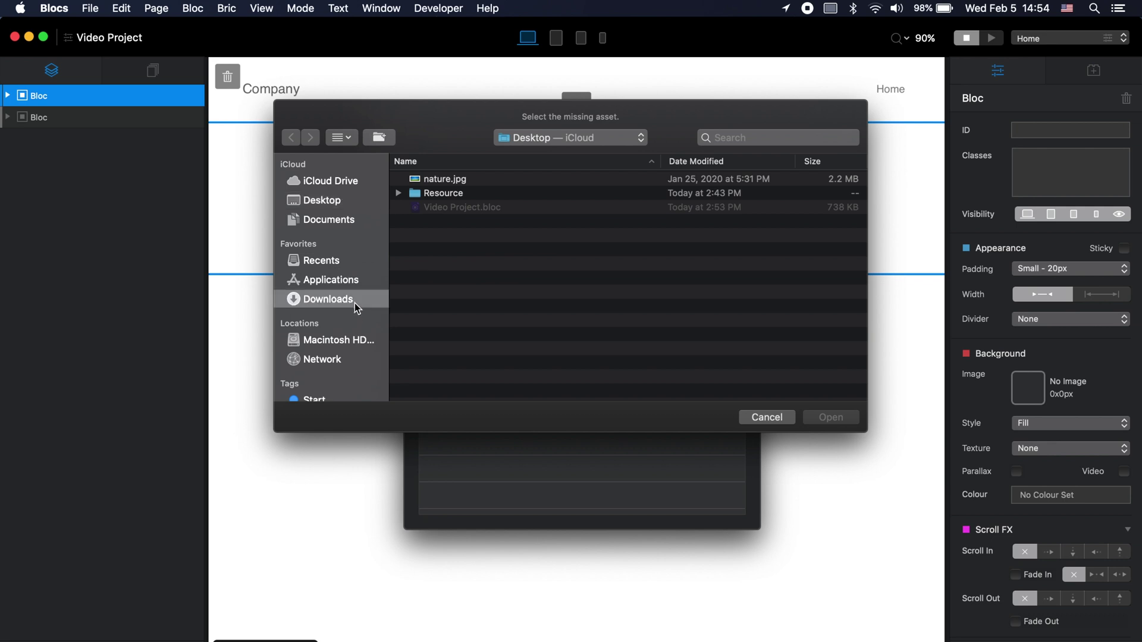
scroll(606, 241, down, 10)
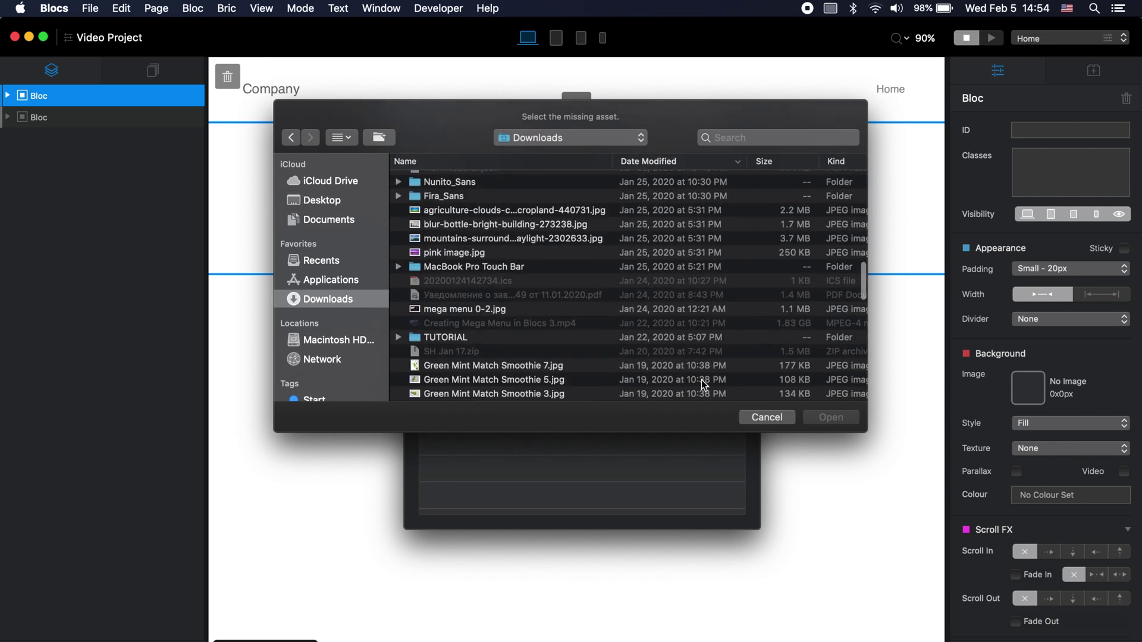
click(470, 255)
double_click(470, 255)
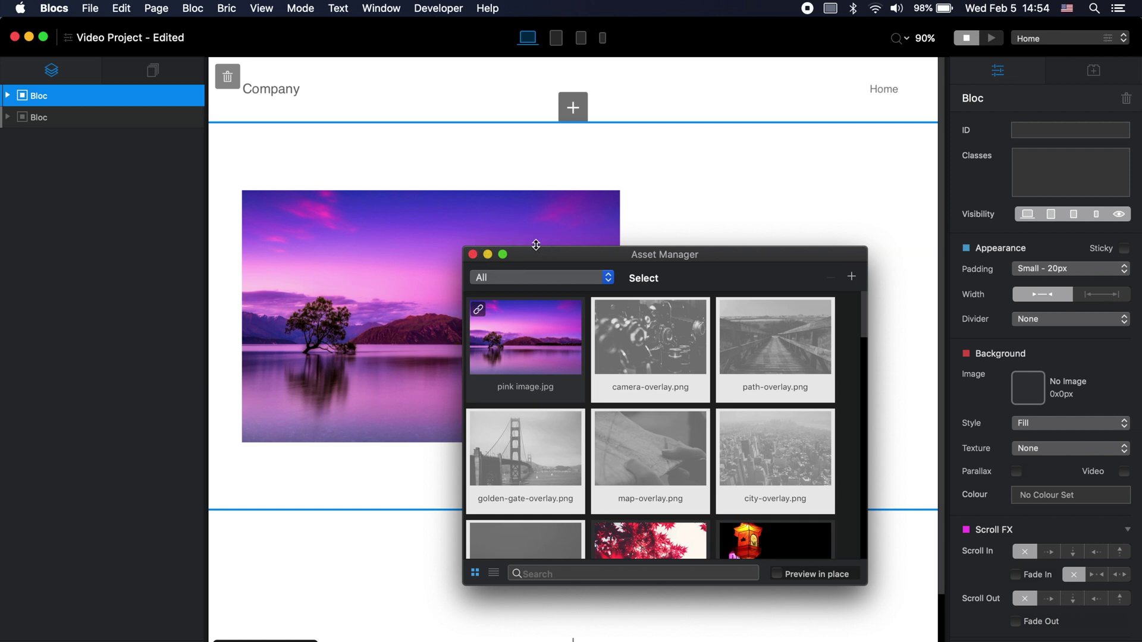
drag(605, 257, 775, 207)
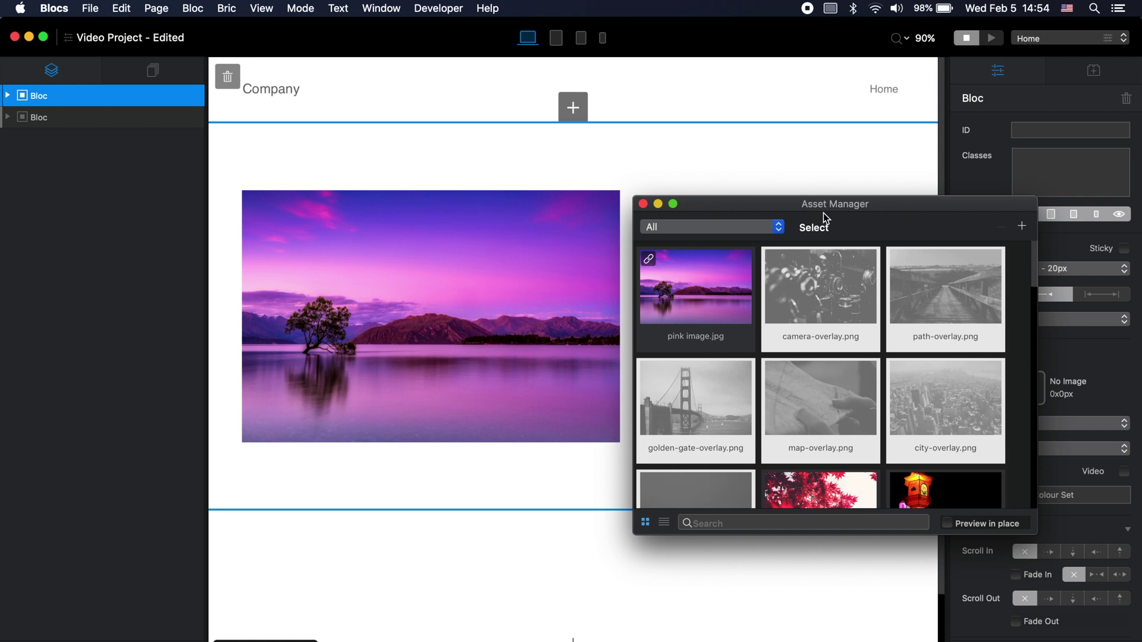
click(643, 204)
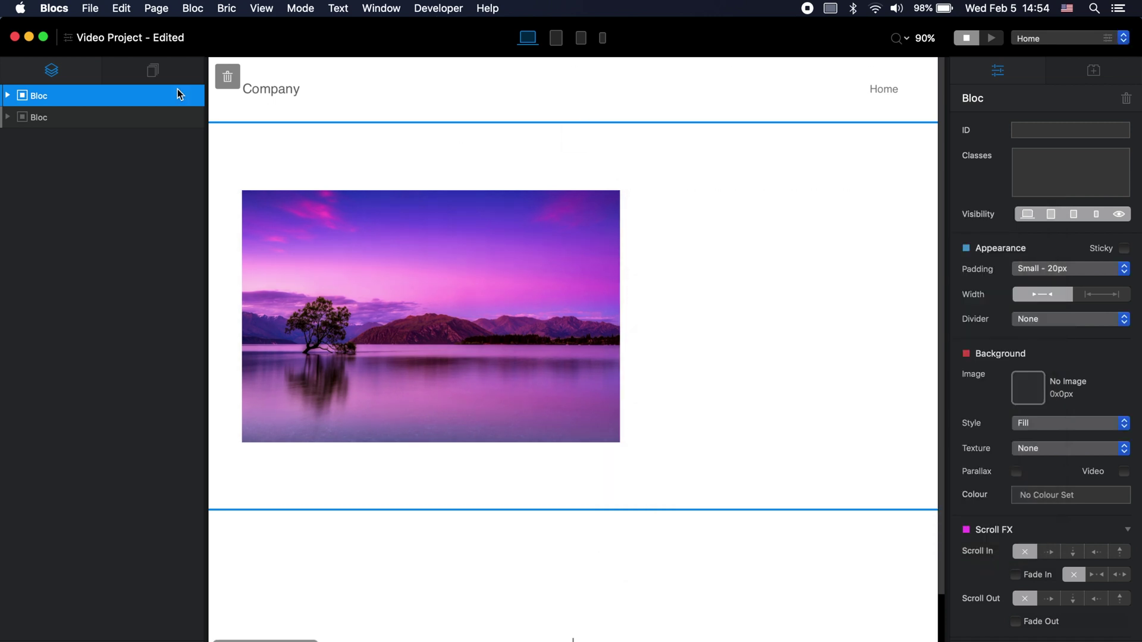
Switch on 'Embed Assets In Project File' in Project Settings and reopen the Asset Manager
click(68, 40)
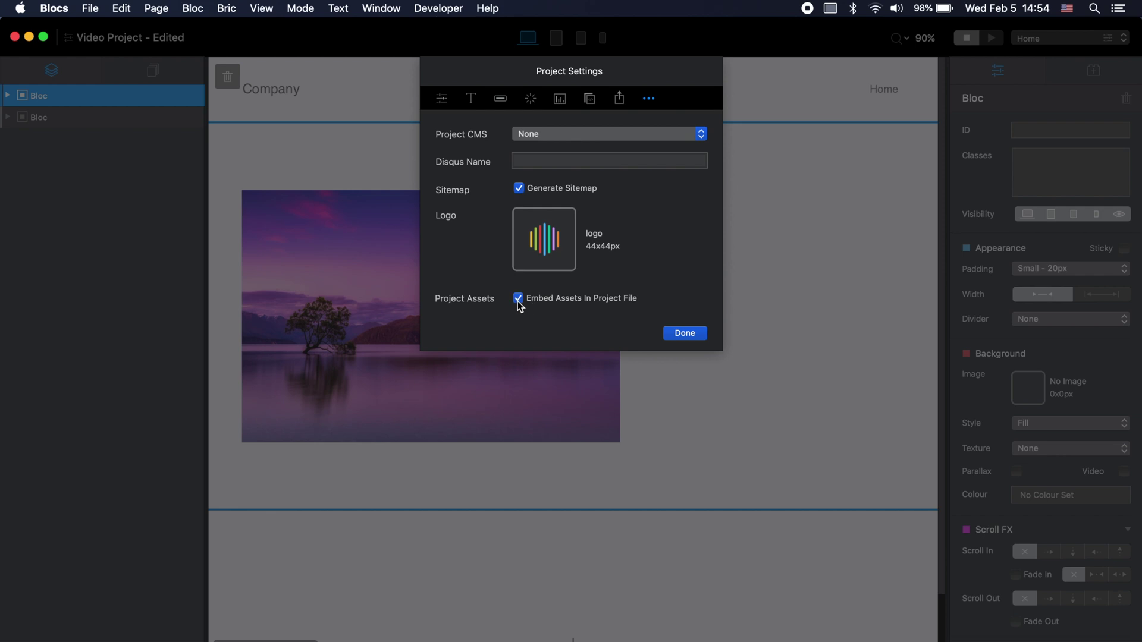
click(687, 334)
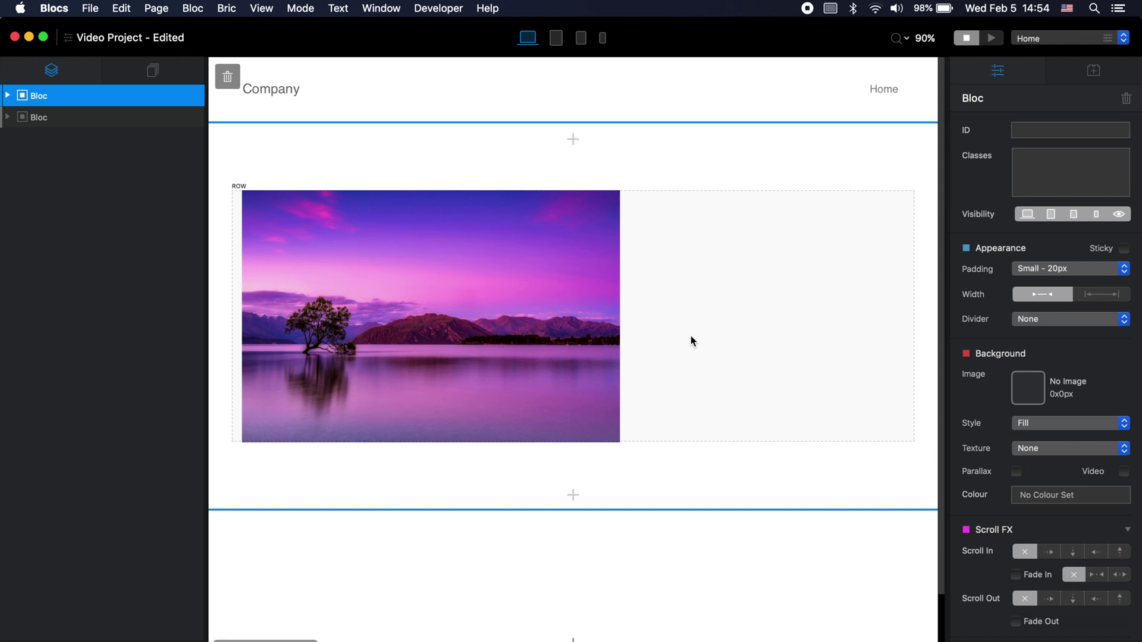
key(super+shift+a)
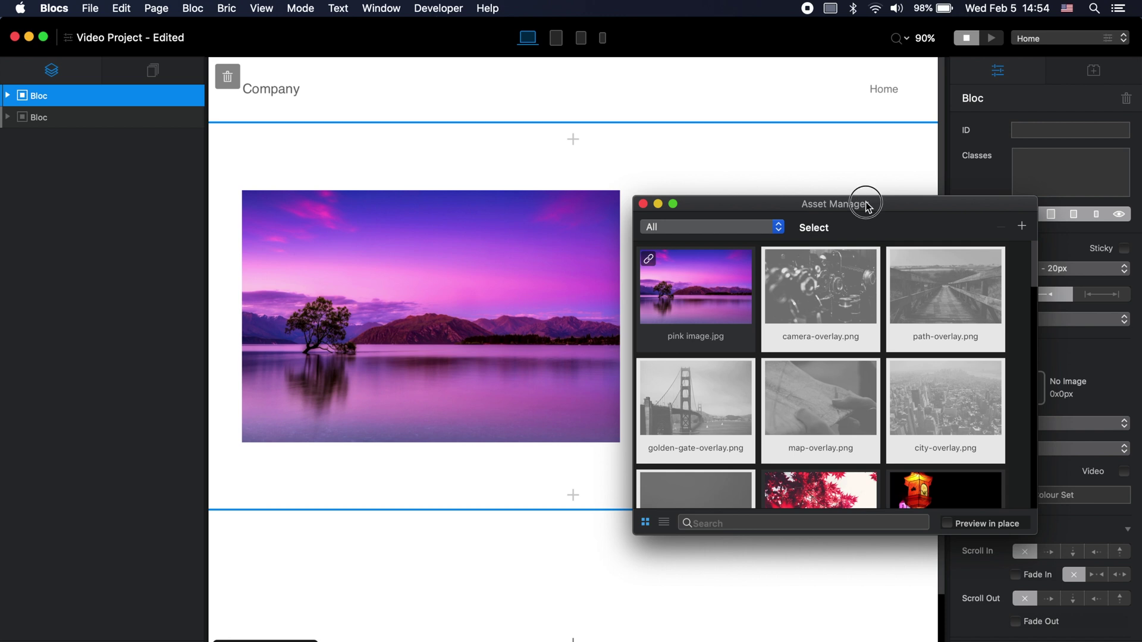
drag(866, 205, 869, 199)
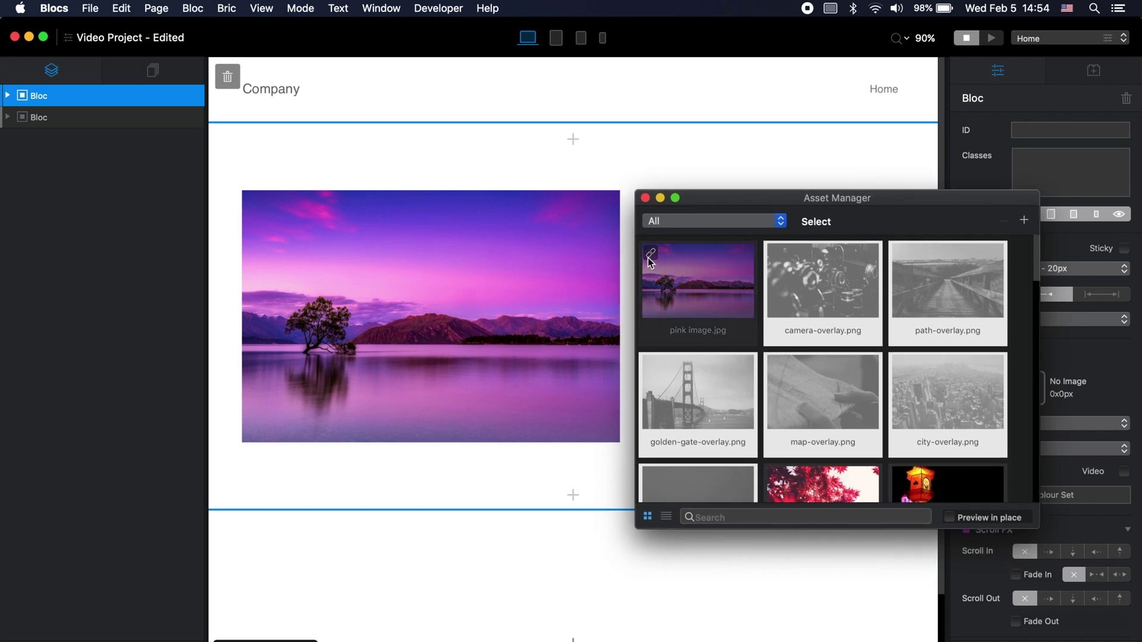
Embed pink image.jpg in the project file via the Asset Manager and save
right_click(703, 281)
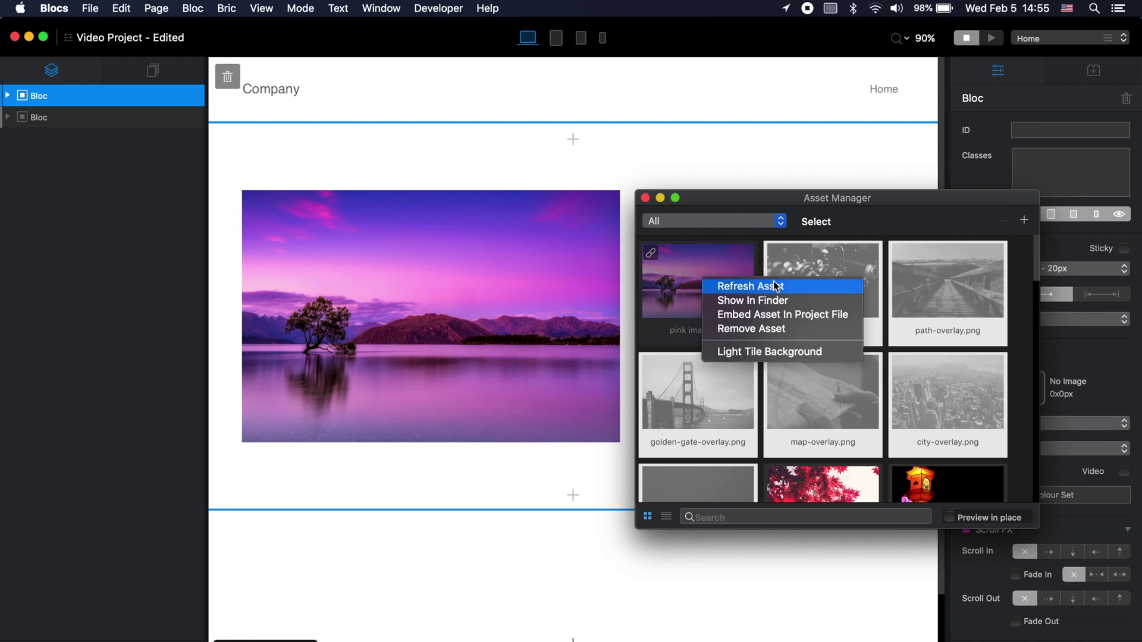
click(831, 317)
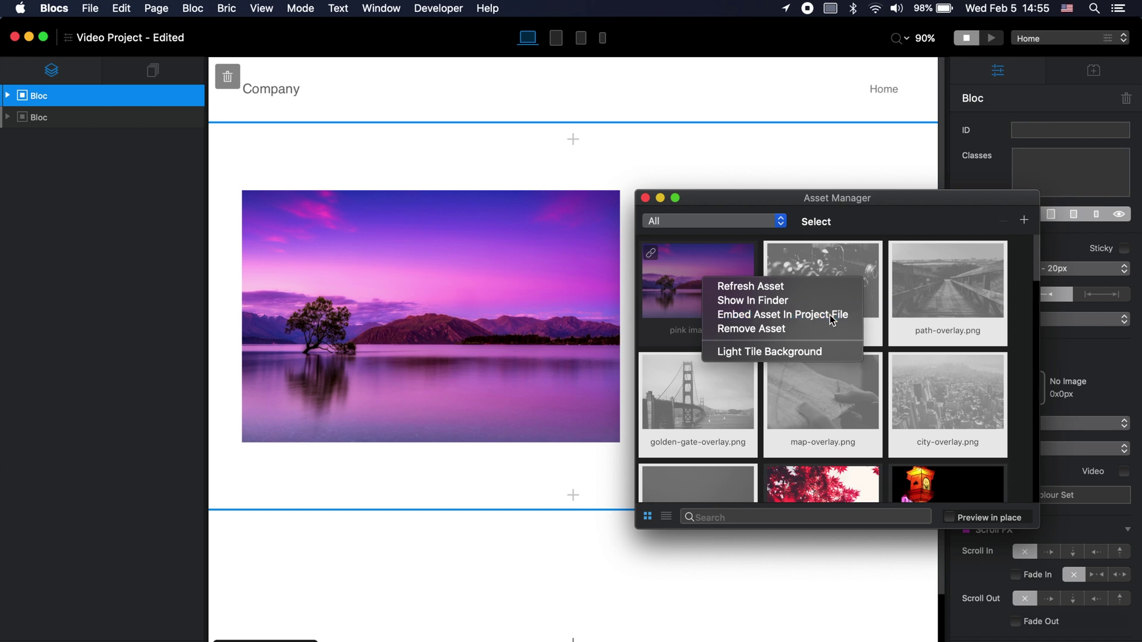
click(646, 199)
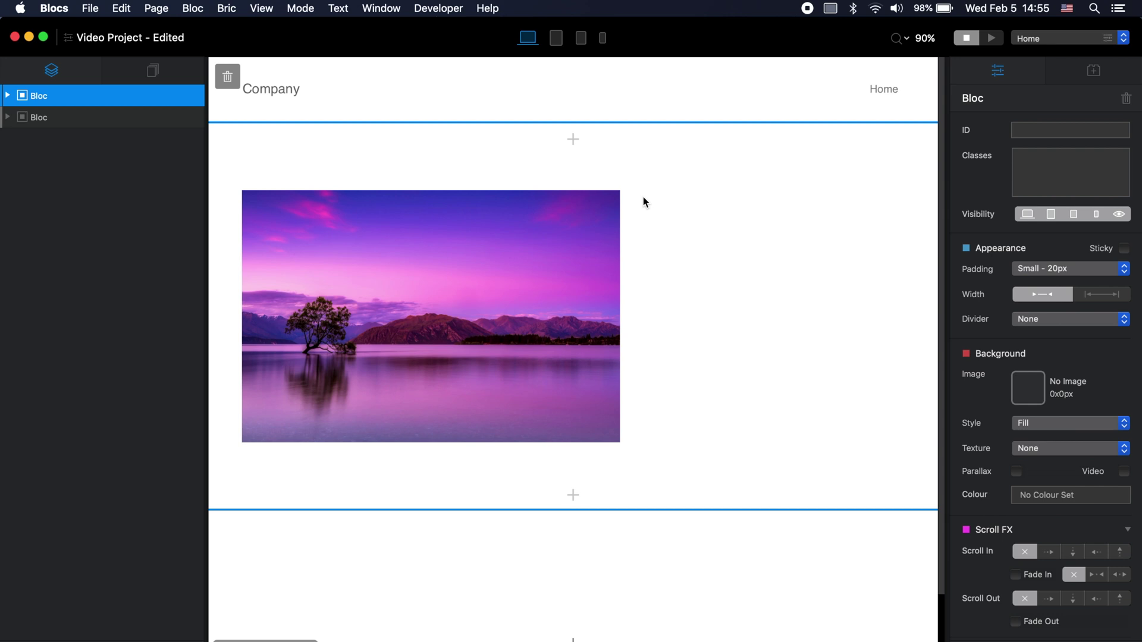
key(super+s)
Close the Video Project window and empty the Trash
click(15, 37)
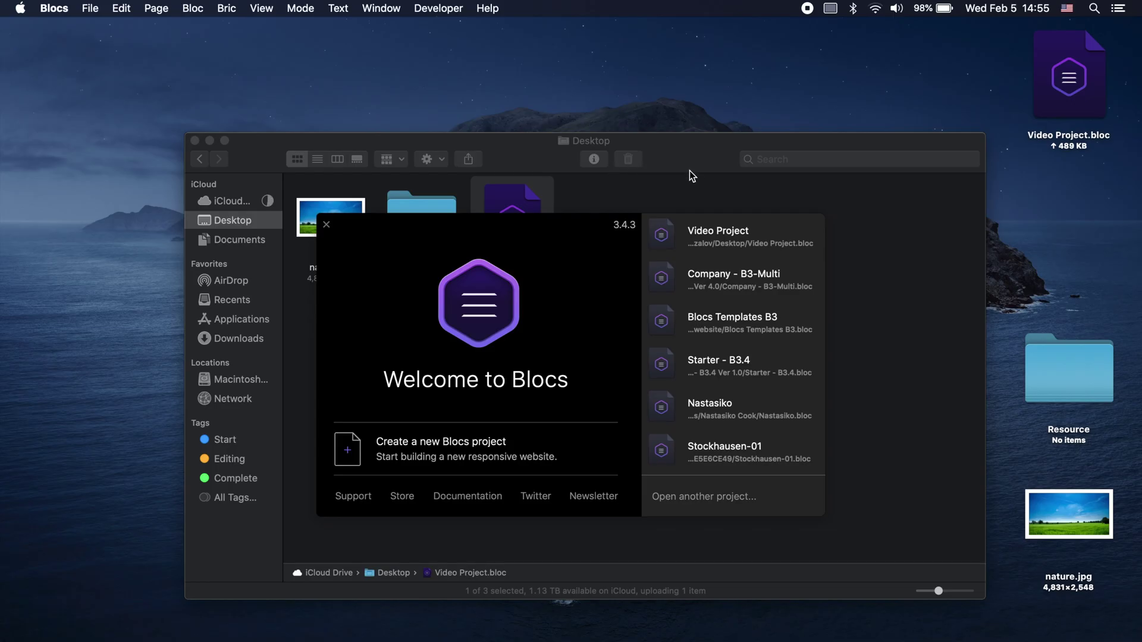
click(816, 633)
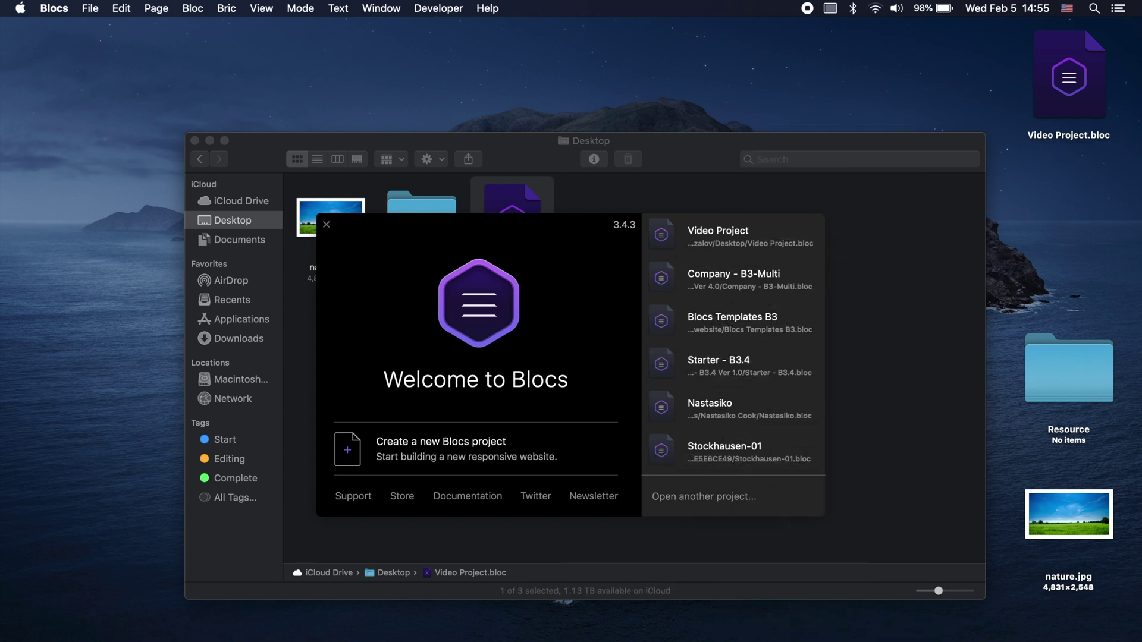
right_click(872, 640)
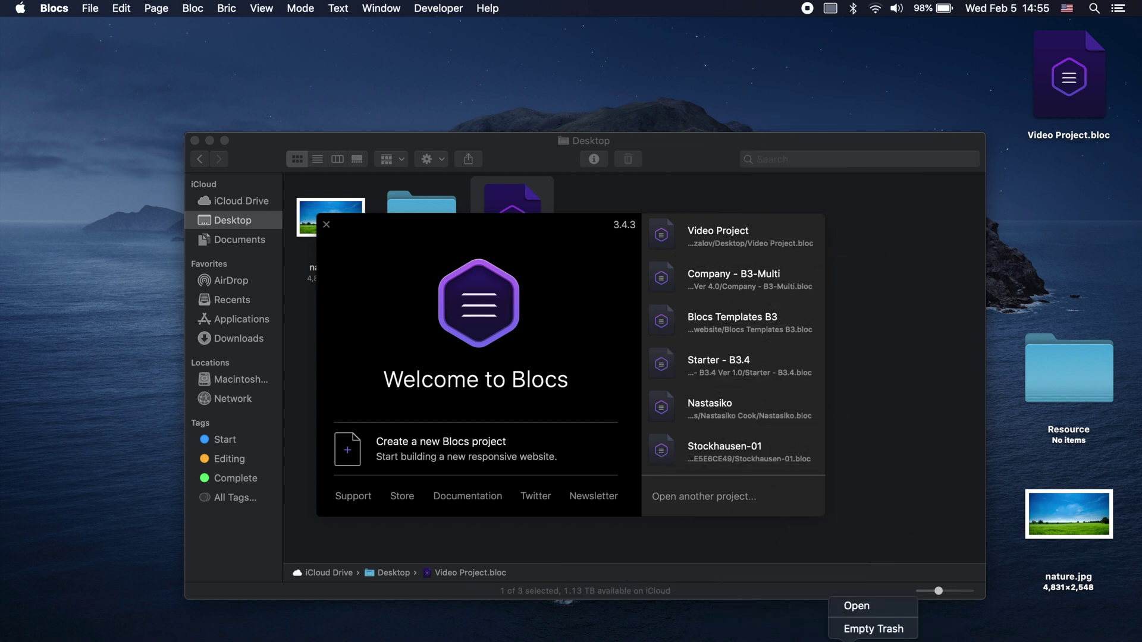
click(874, 627)
key(Return)
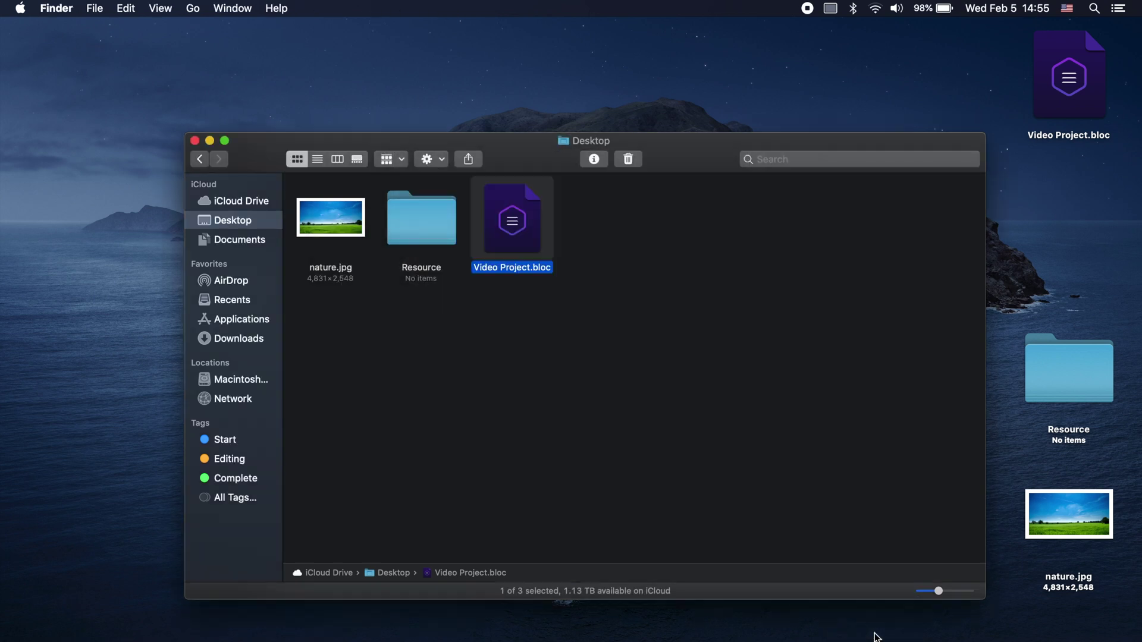
click(762, 306)
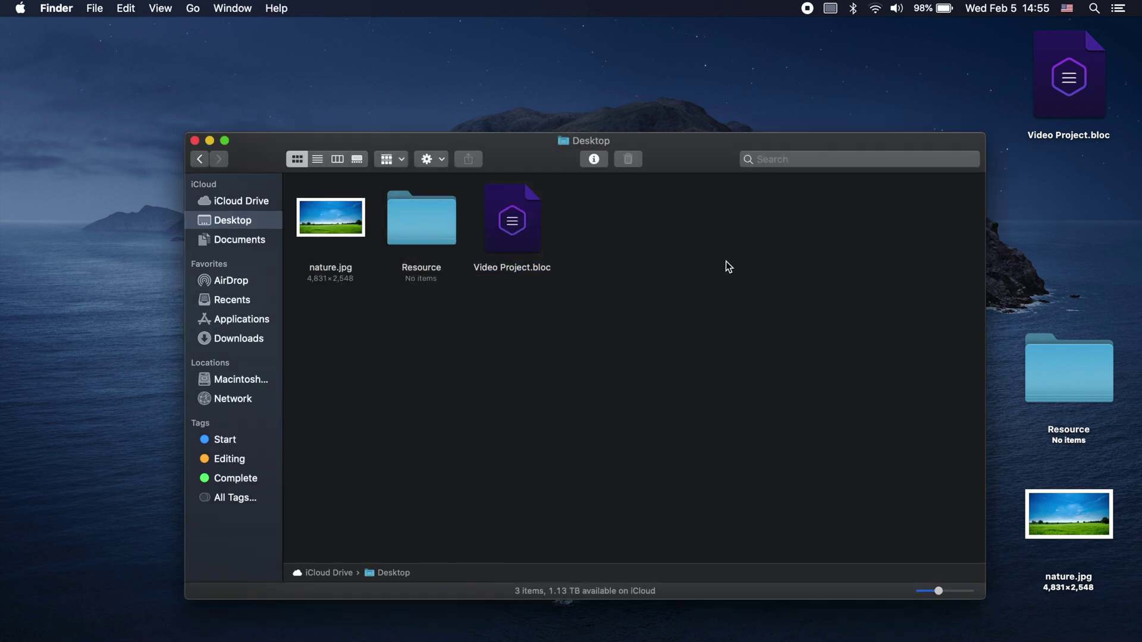
Reopen Video Project, set the pink image column to width 6, and add an empty duplicate column
double_click(515, 207)
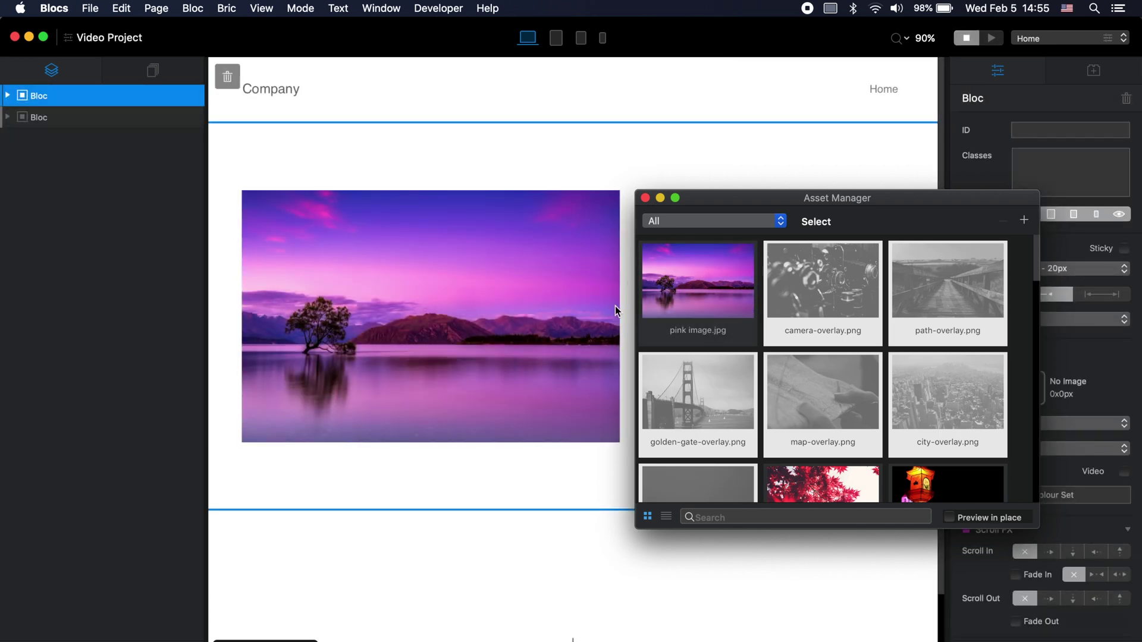
click(645, 198)
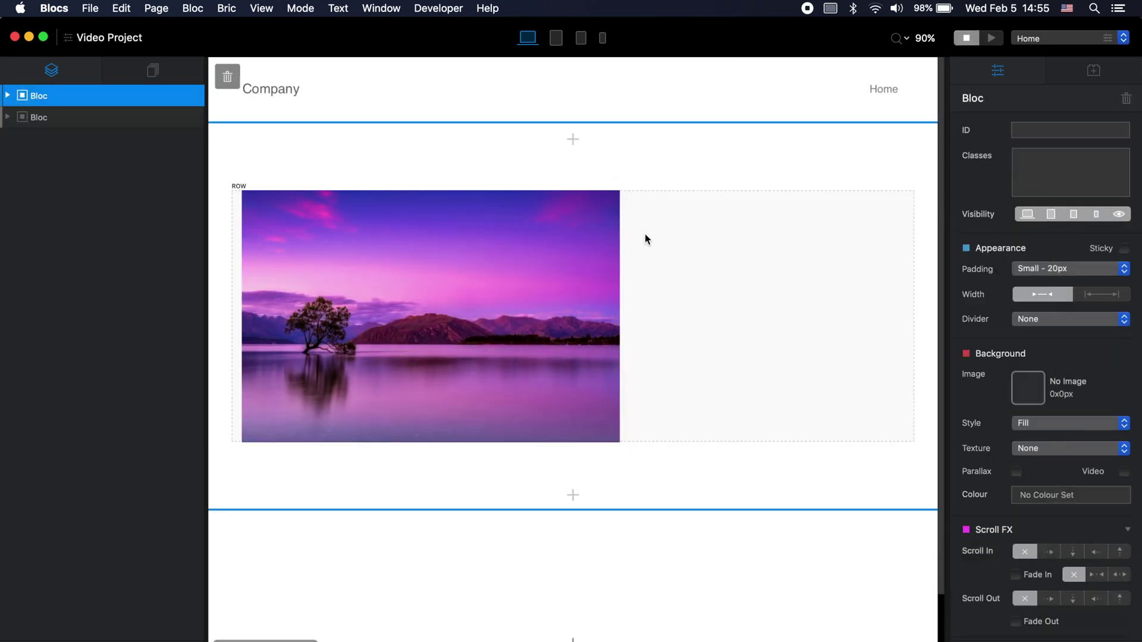
click(644, 280)
click(623, 292)
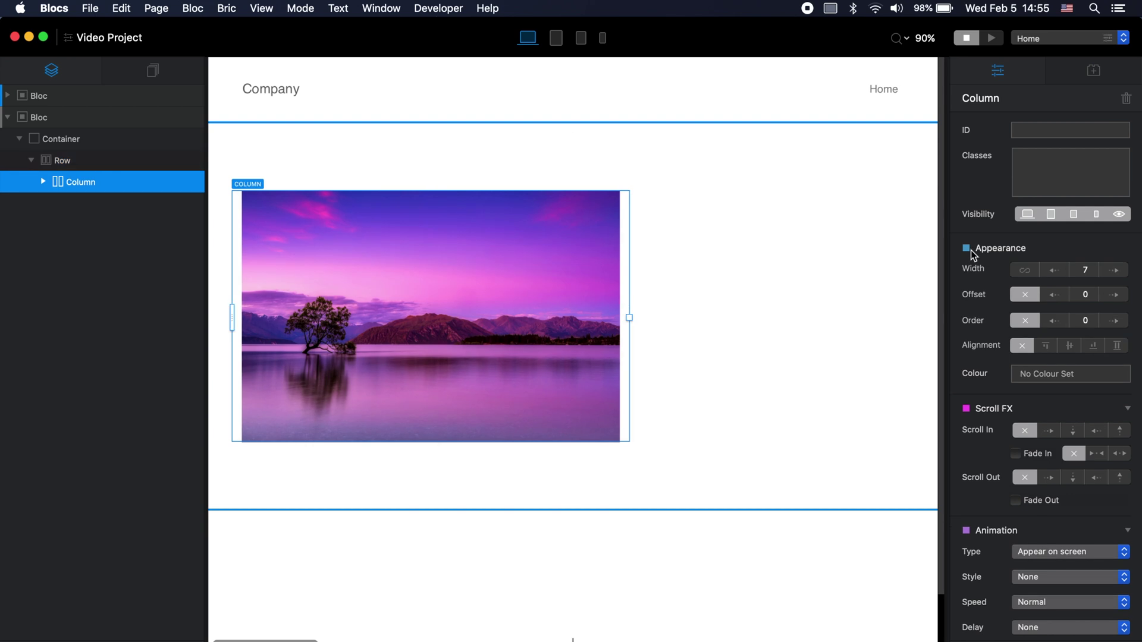
click(1048, 270)
key(super+d)
click(713, 263)
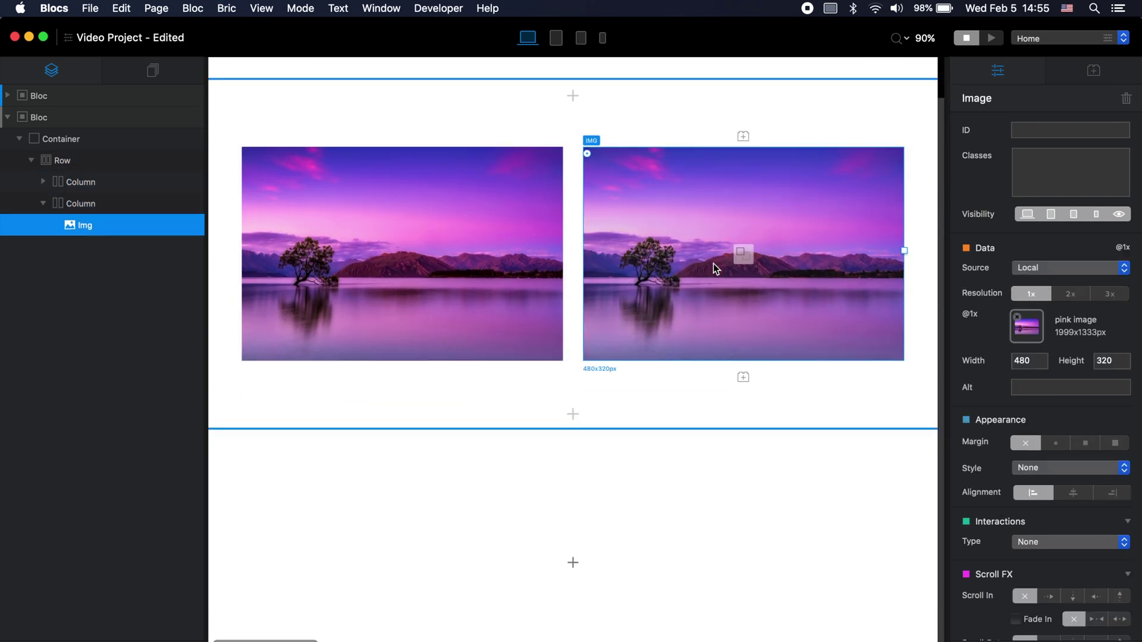
key(BackSpace)
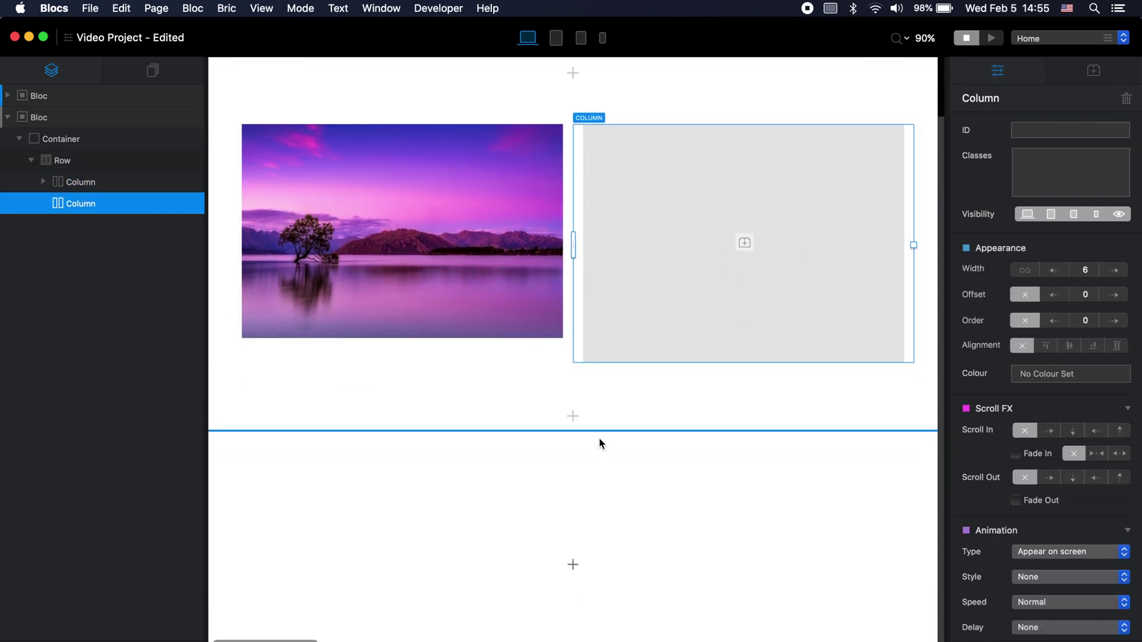
Place nature.jpg into the empty right column beside the pink image
click(295, 640)
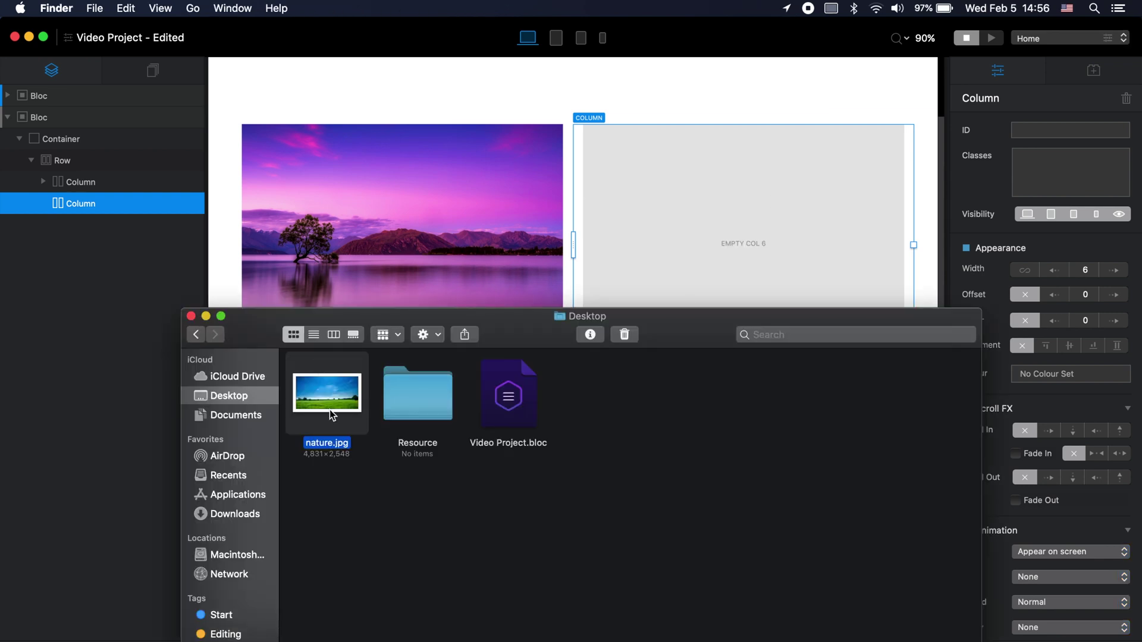
drag(347, 385, 700, 193)
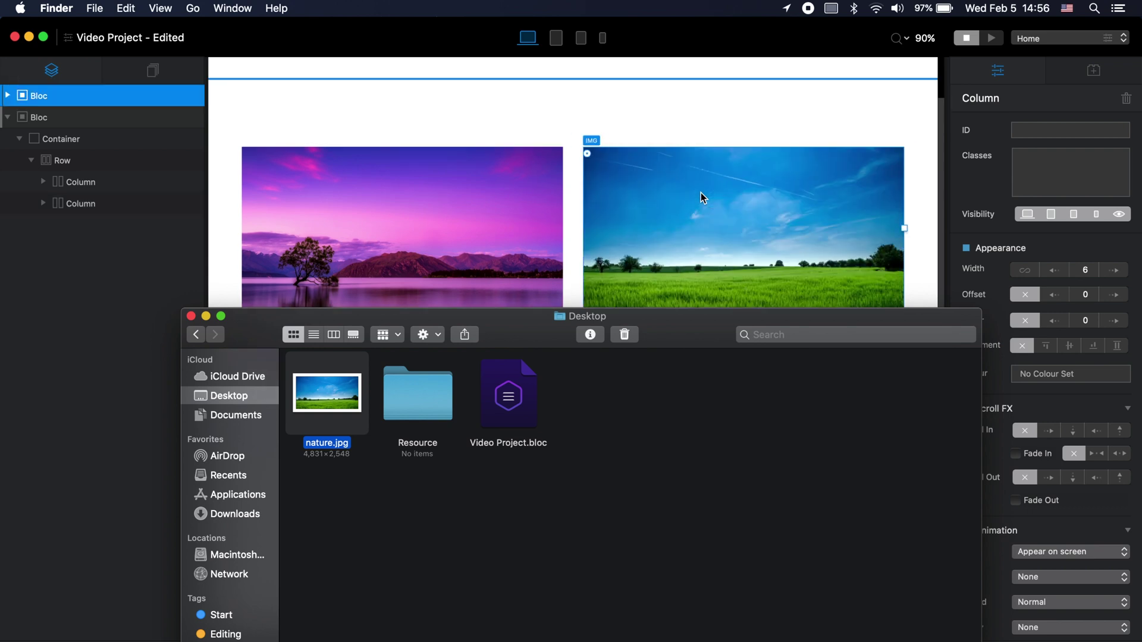
click(787, 380)
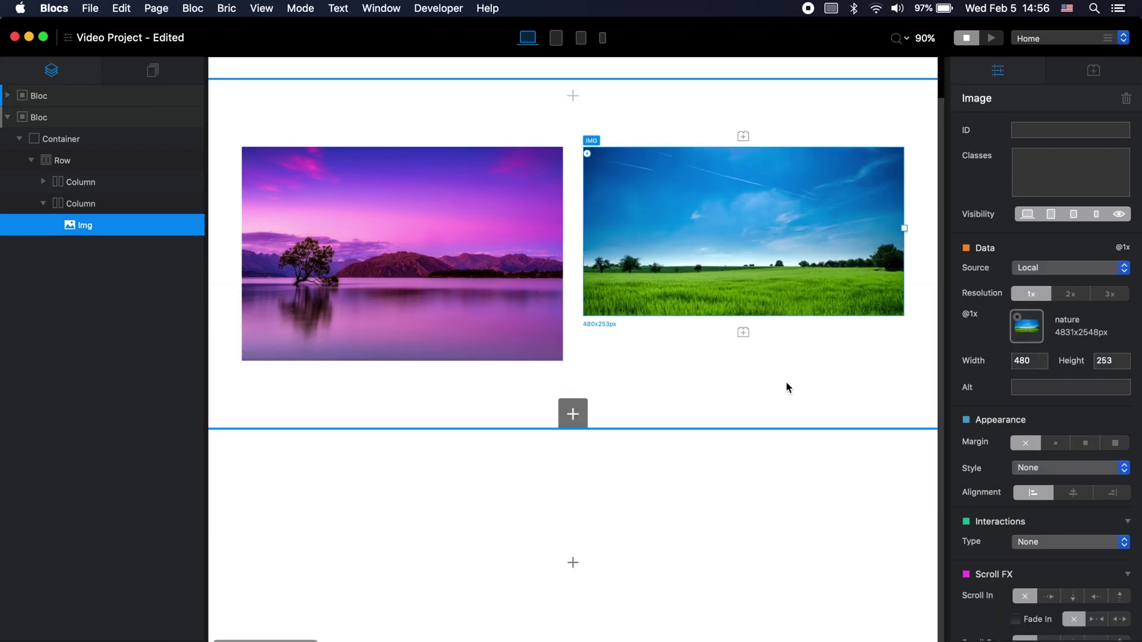
Move nature.jpg from the desktop to the Trash
key(F11)
click(1024, 515)
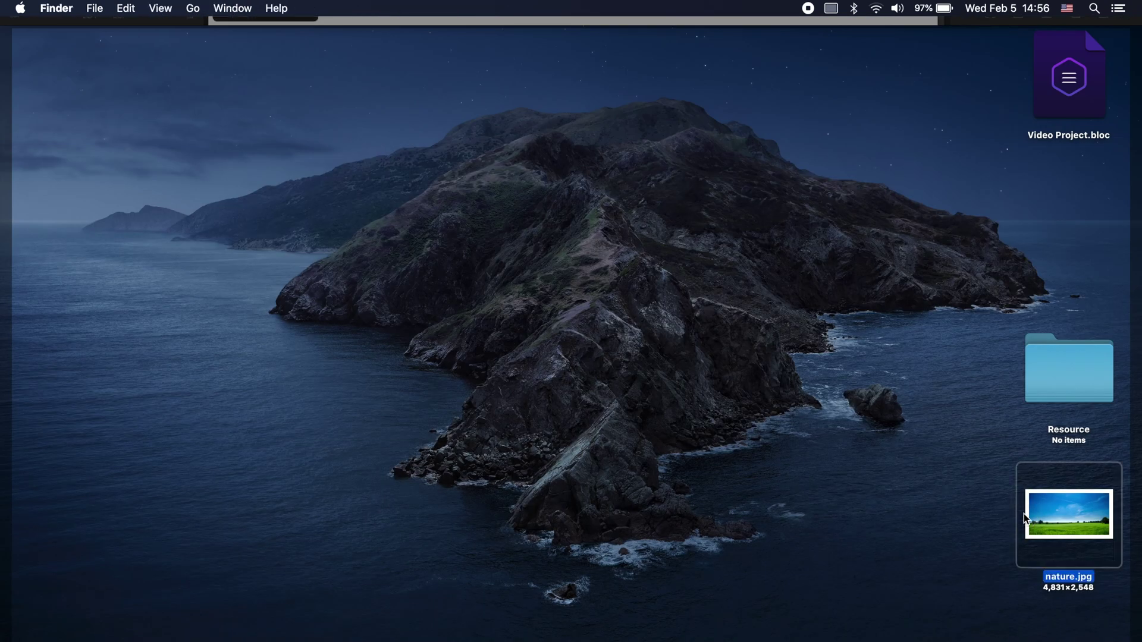
key(super+BackSpace)
key(F11)
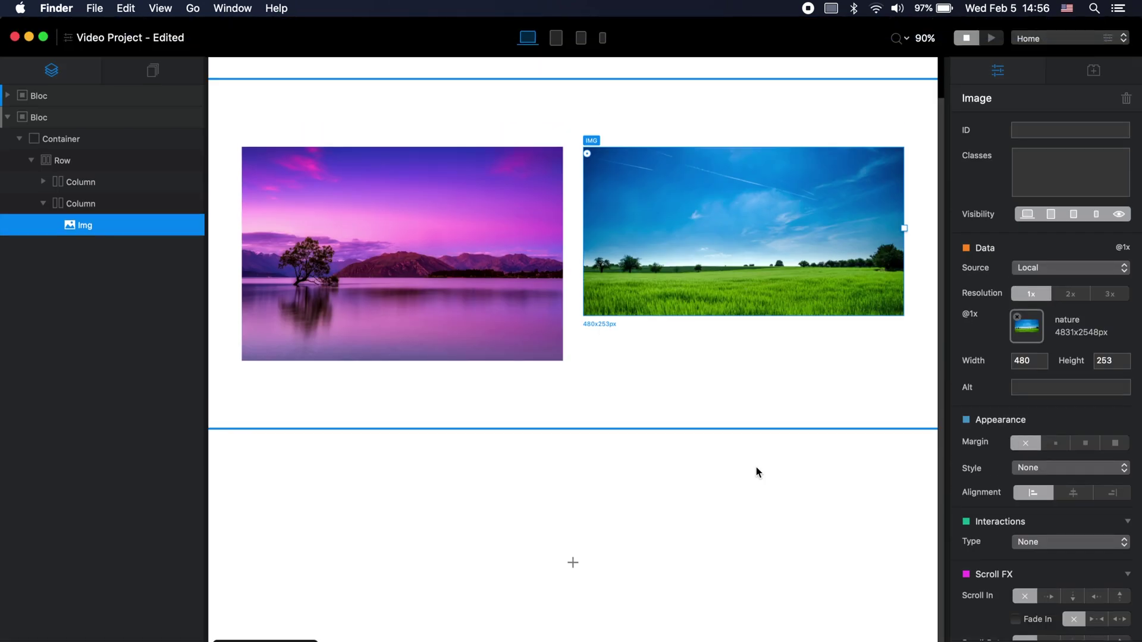
click(639, 411)
Check the Asset Manager lists nature.jpg and pink image.jpg, then save Video Project
key(super+shift+a)
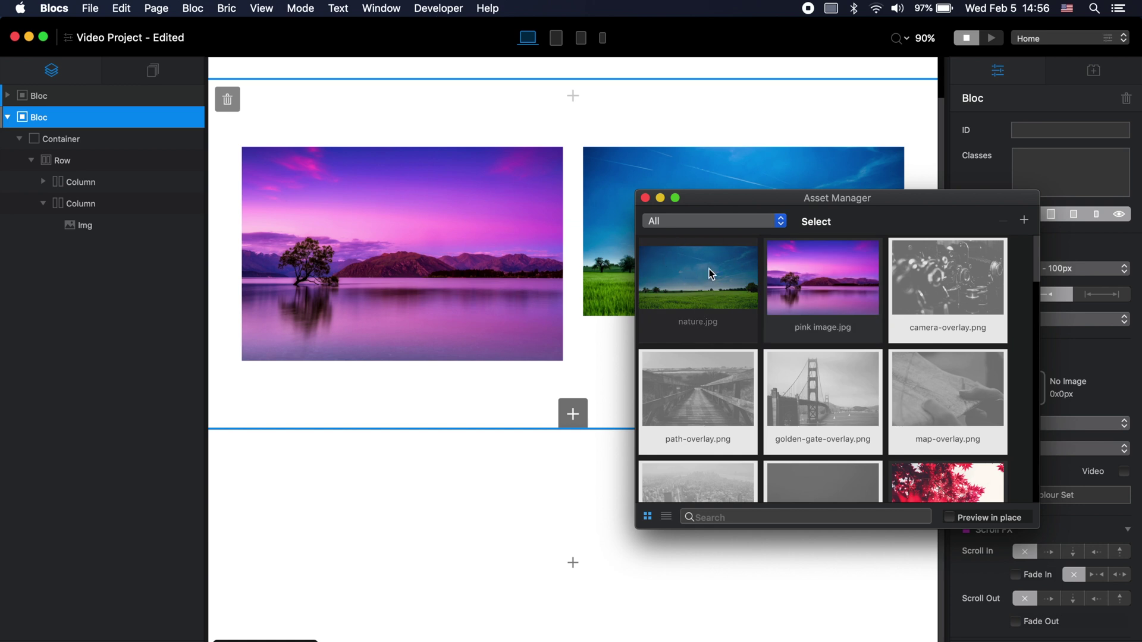
click(645, 198)
key(super+s)
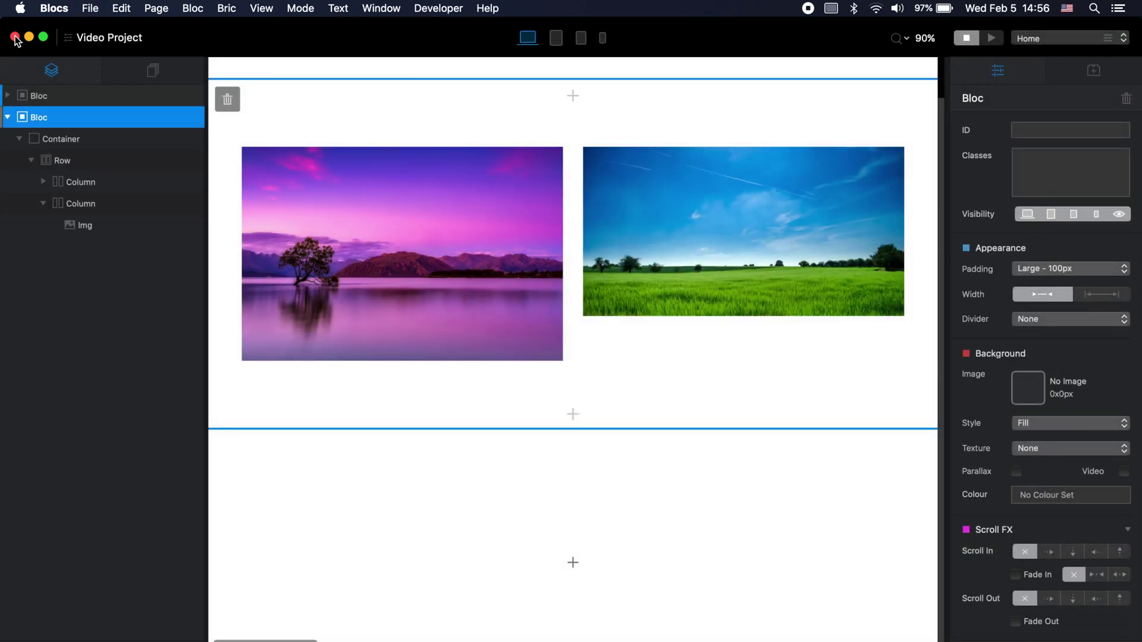
Close Video Project and reopen Video Project.bloc from the desktop in Blocs
click(15, 37)
click(1072, 92)
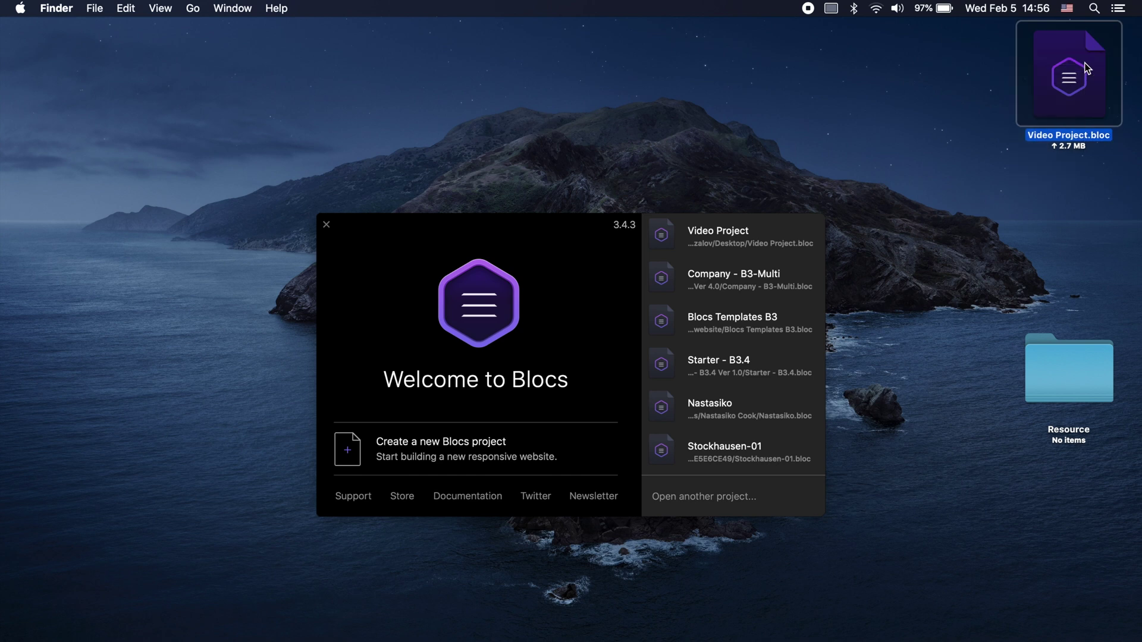
double_click(1054, 141)
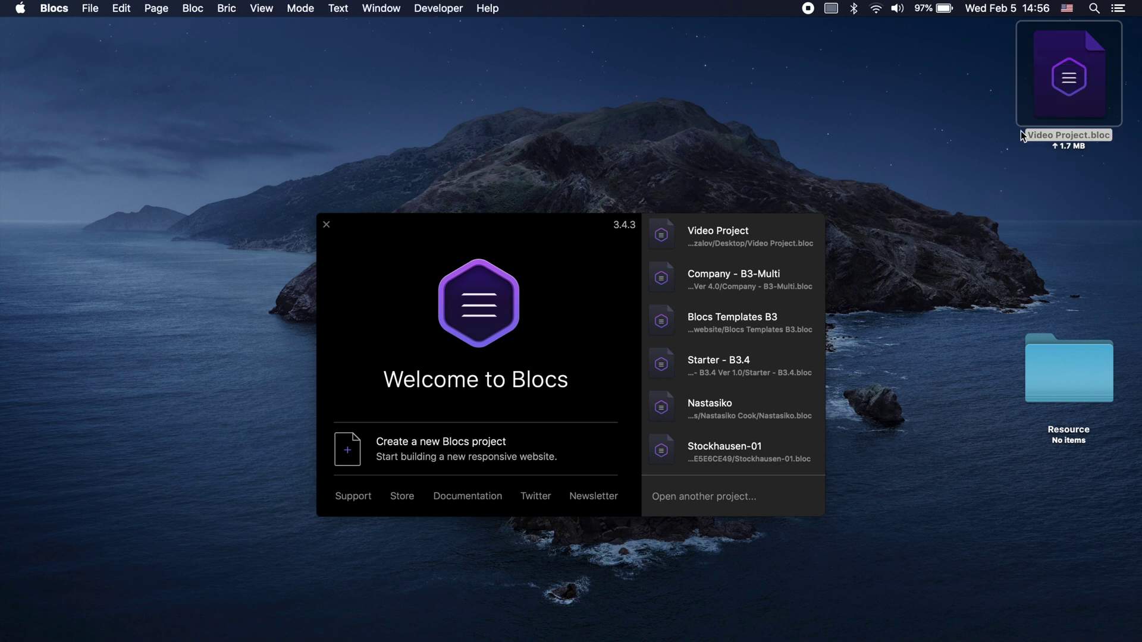
double_click(1079, 69)
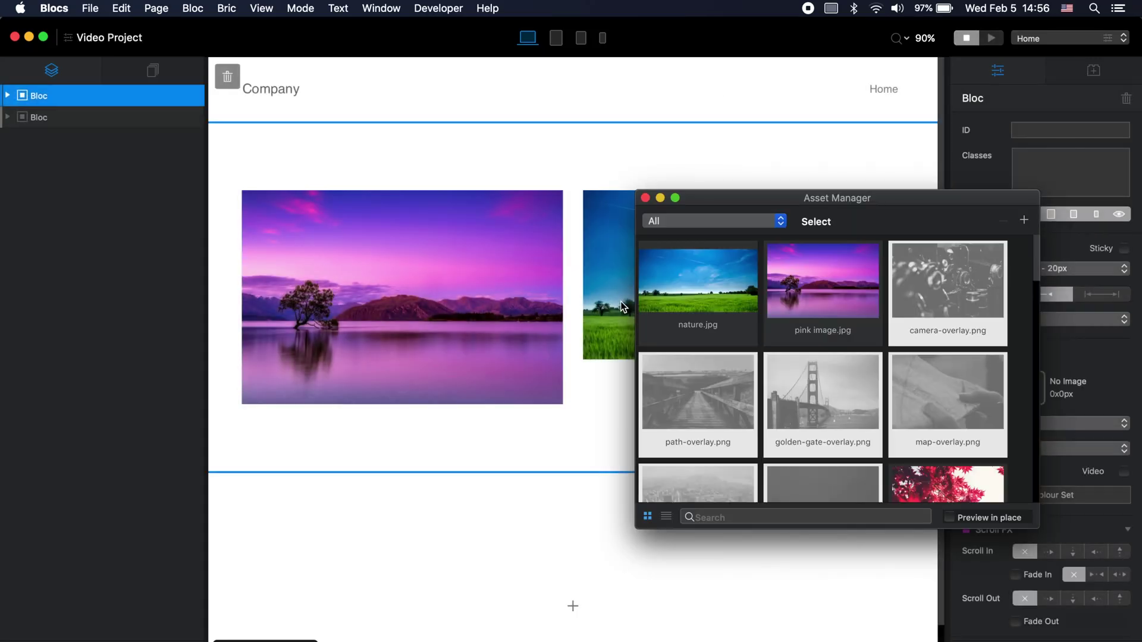
click(646, 198)
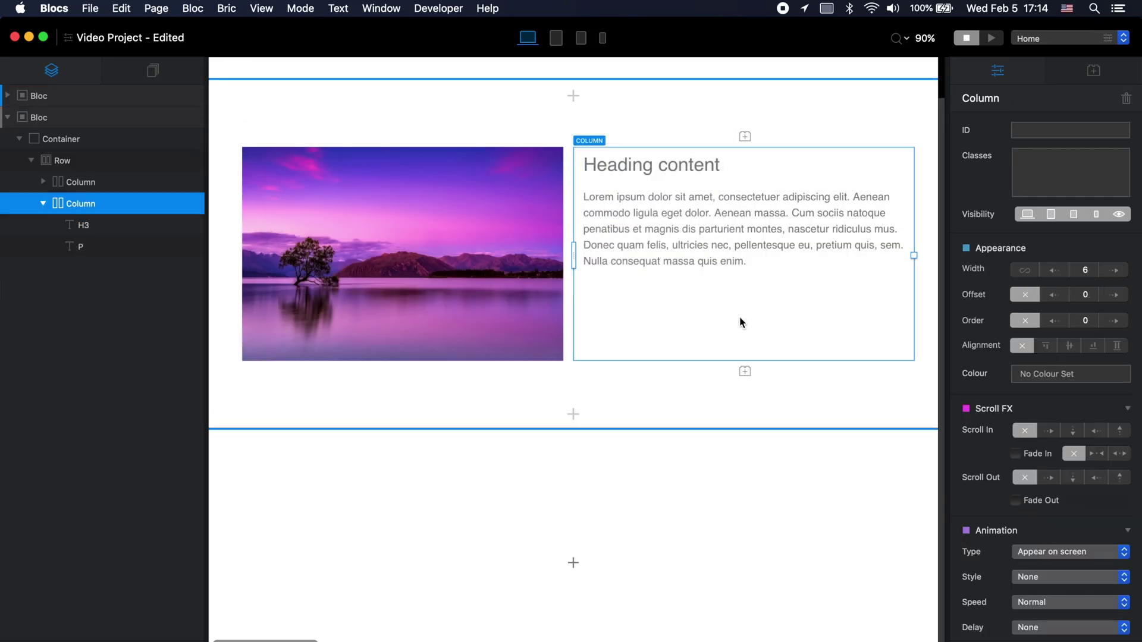
Save Video Project with the vertically centred heading-and-paragraph column
key(super+s)
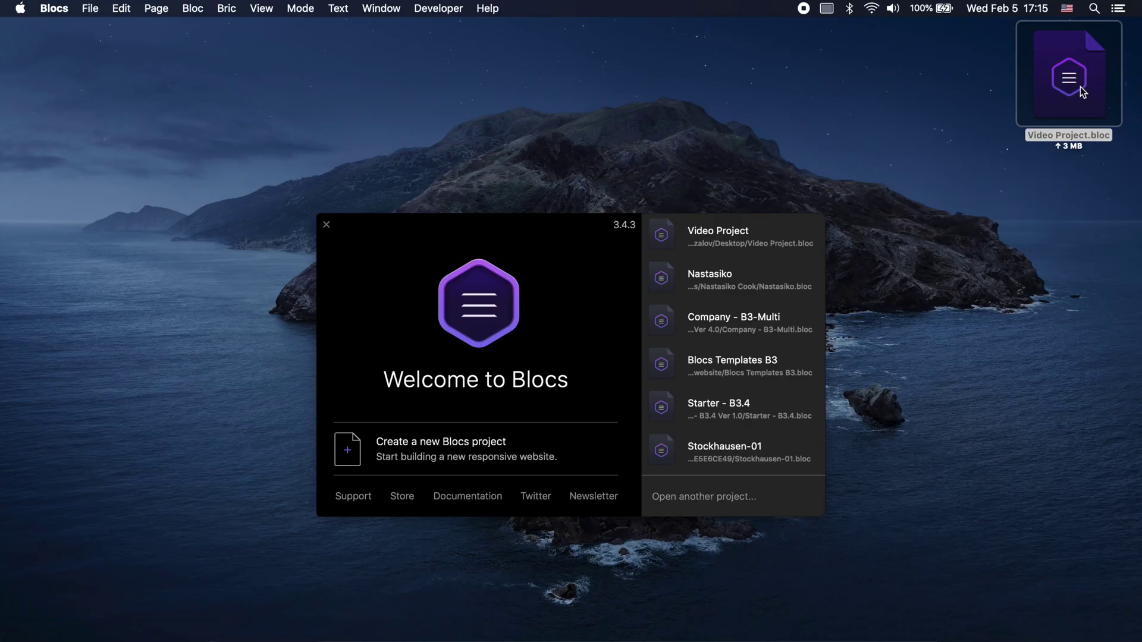
Attach Video Project.bloc (3.2 MB) to a new Mail message and enter the recipient's name
drag(1082, 92, 341, 638)
text(eld)
key(Tab)
key(Tab)
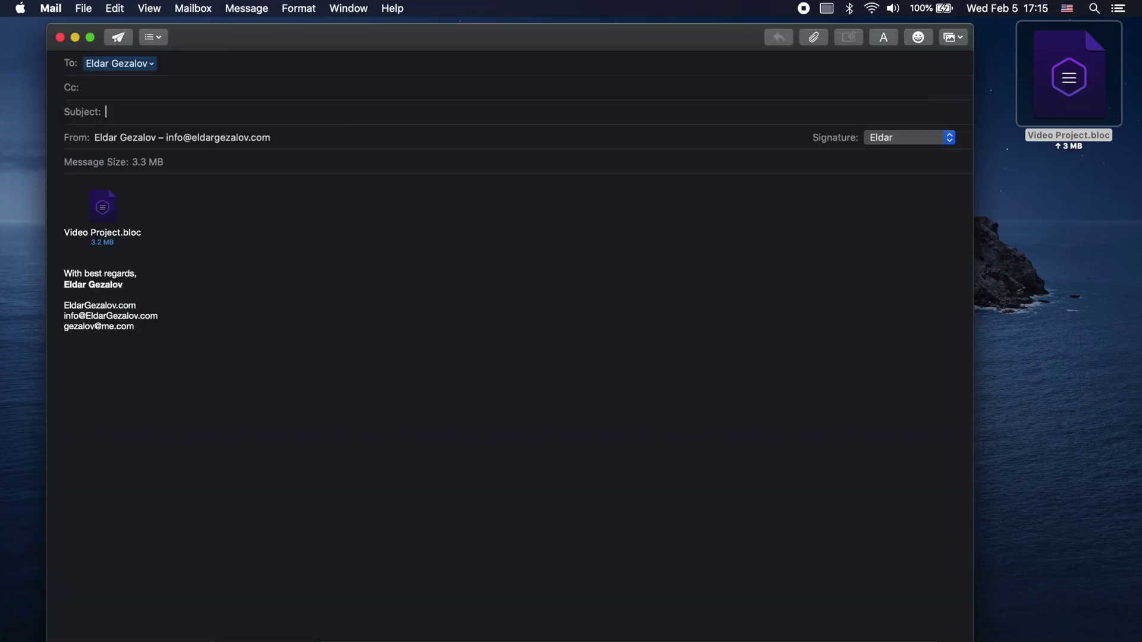